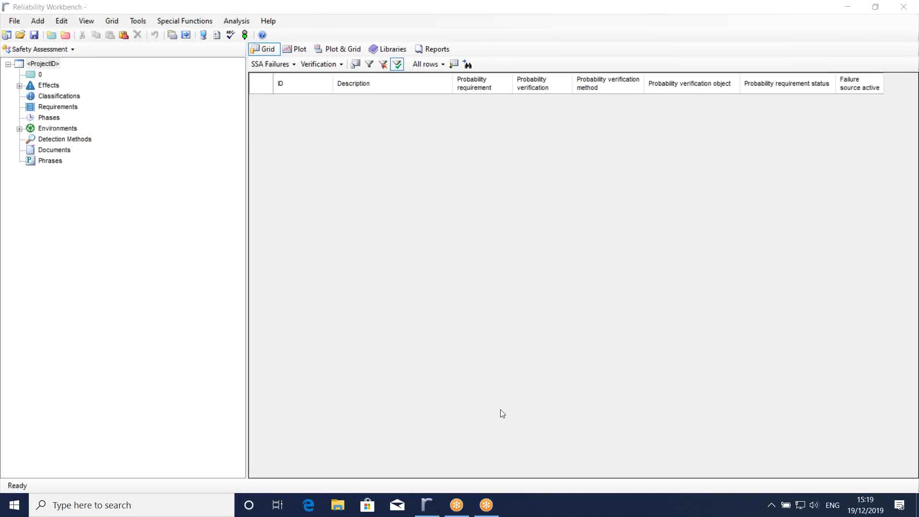
left_click(348, 24)
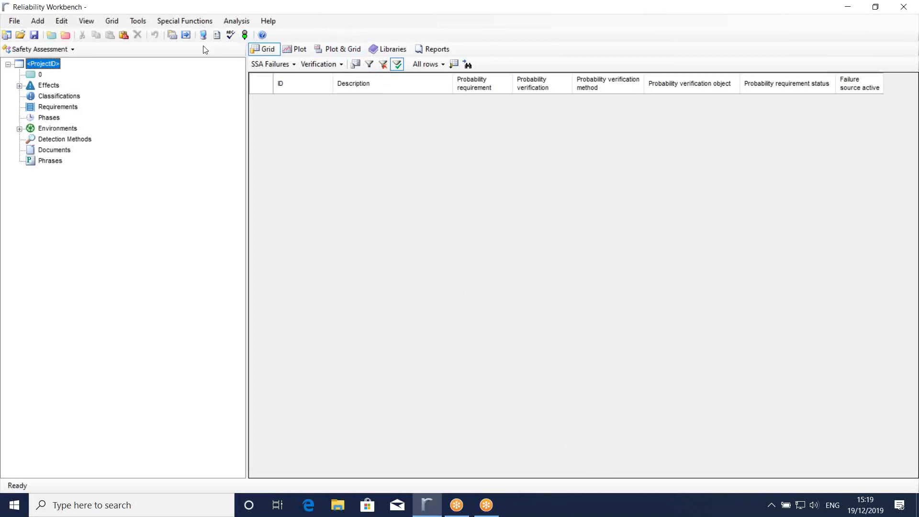
left_click(72, 49)
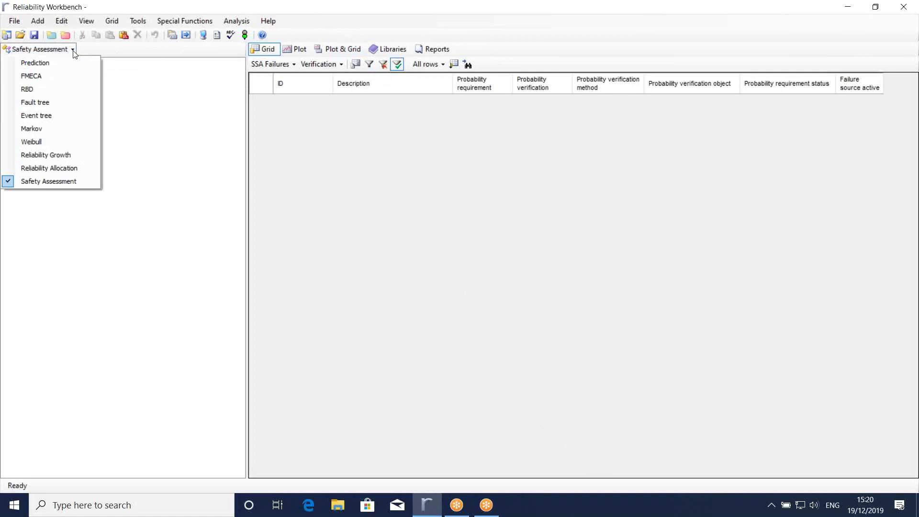
left_click(143, 111)
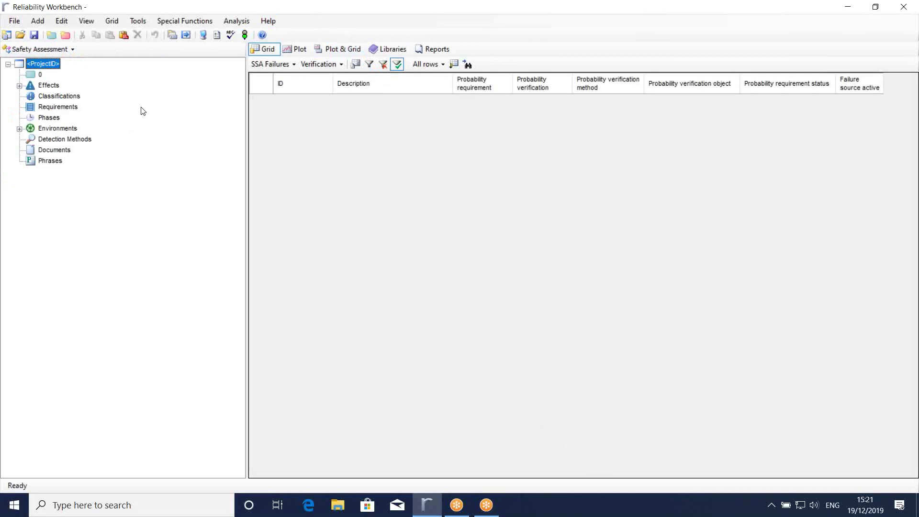
- Apply the ARP4754 standards template to the project, accepting that it sets all classifications
left_click(183, 22)
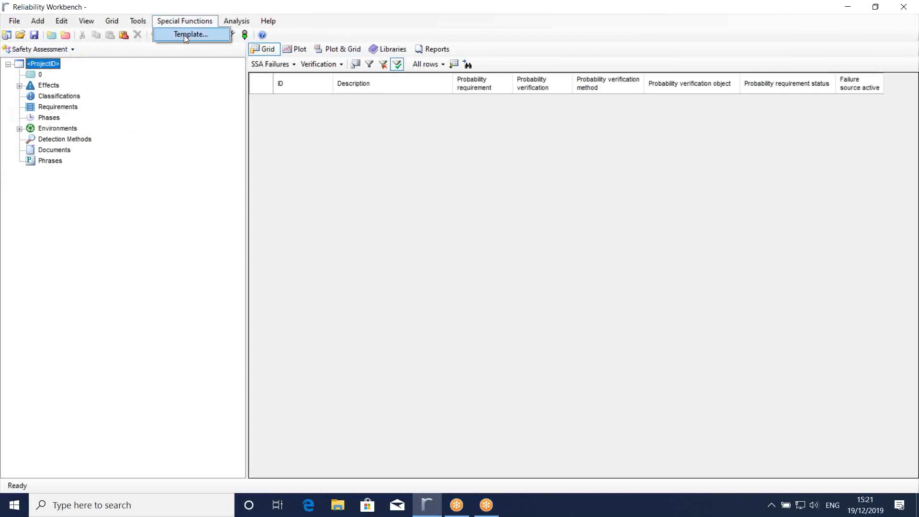
left_click(184, 35)
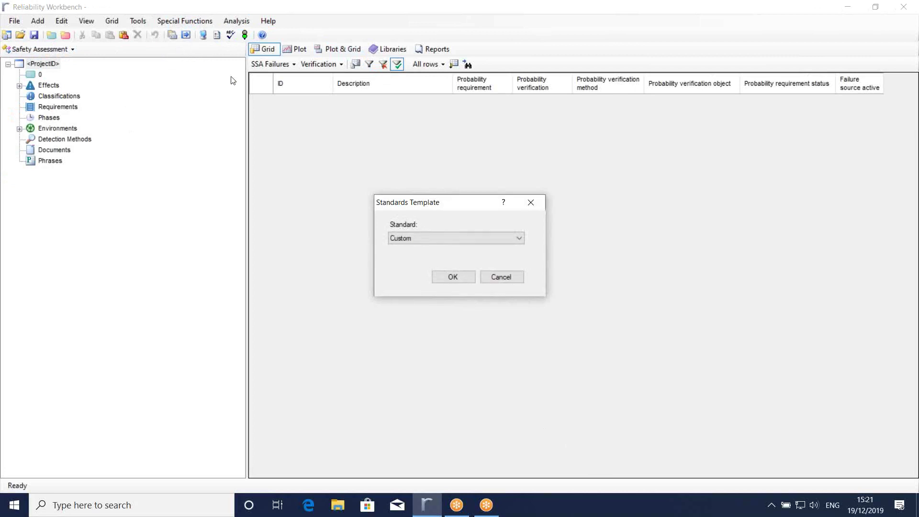
left_click(521, 234)
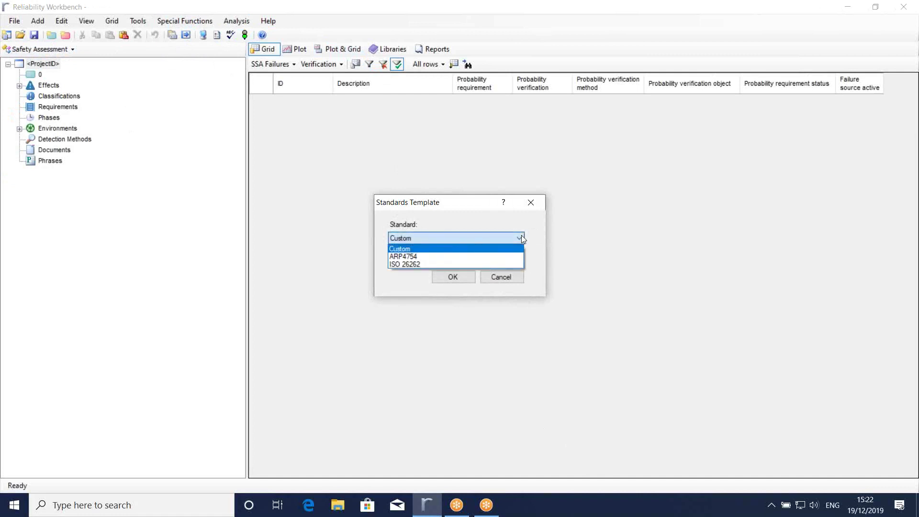
left_click(440, 257)
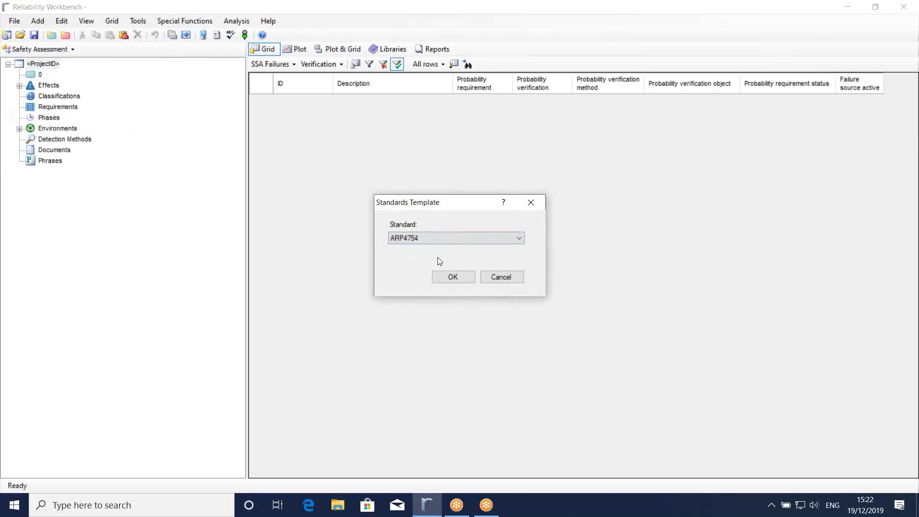
left_click(446, 277)
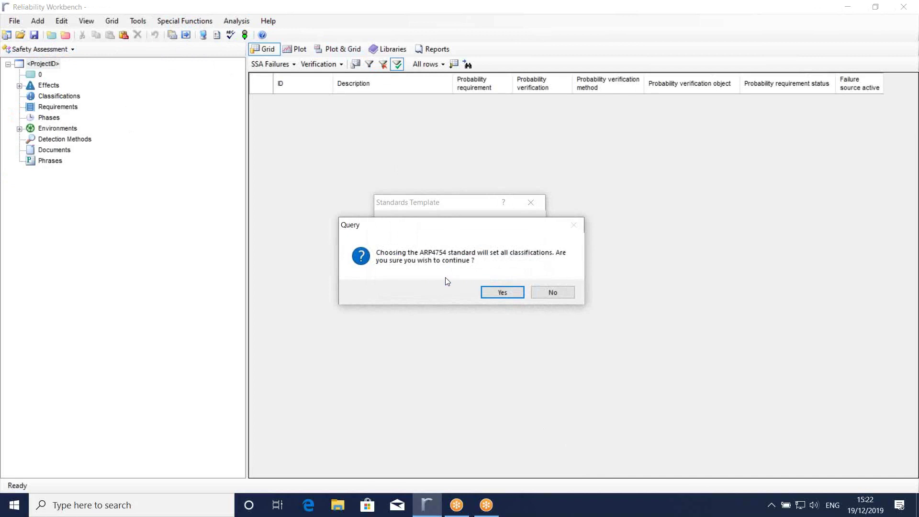
left_click(501, 292)
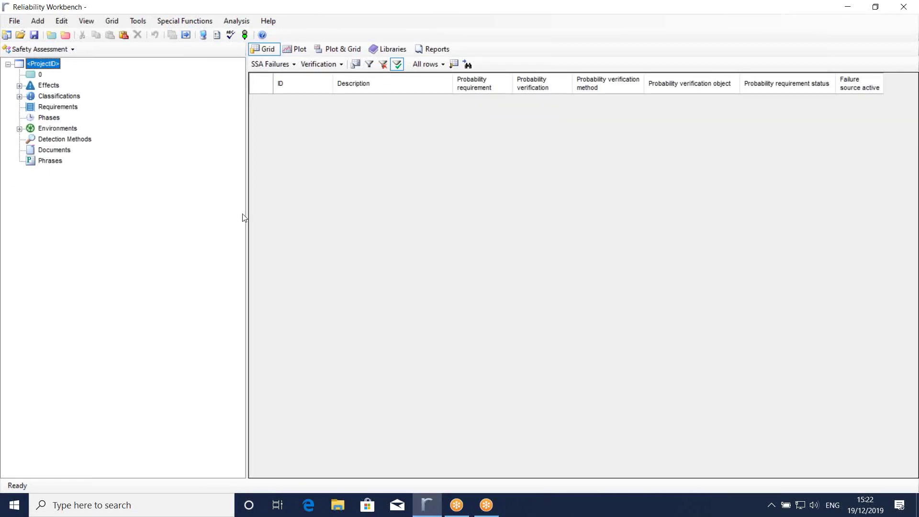
- Inspect the Major classification's probability requirement, development assurance level and severity class options without changing them
left_click(19, 97)
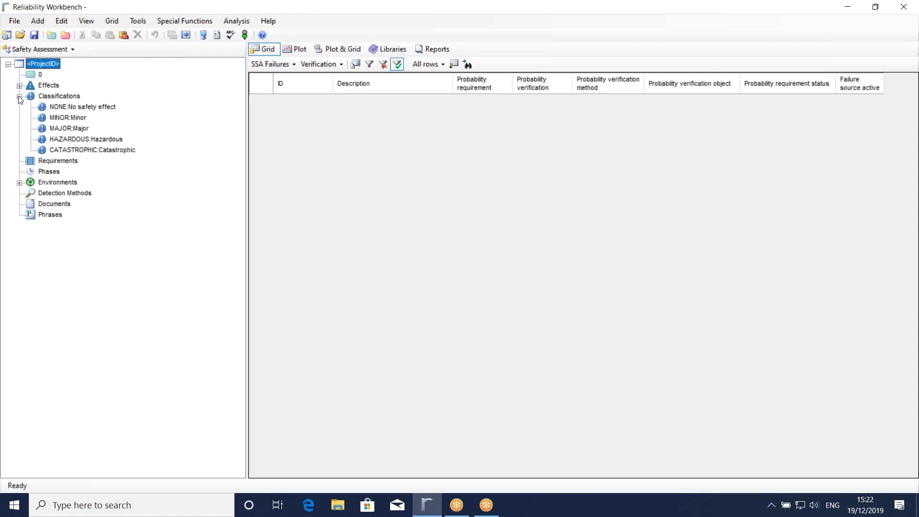
double_click(64, 129)
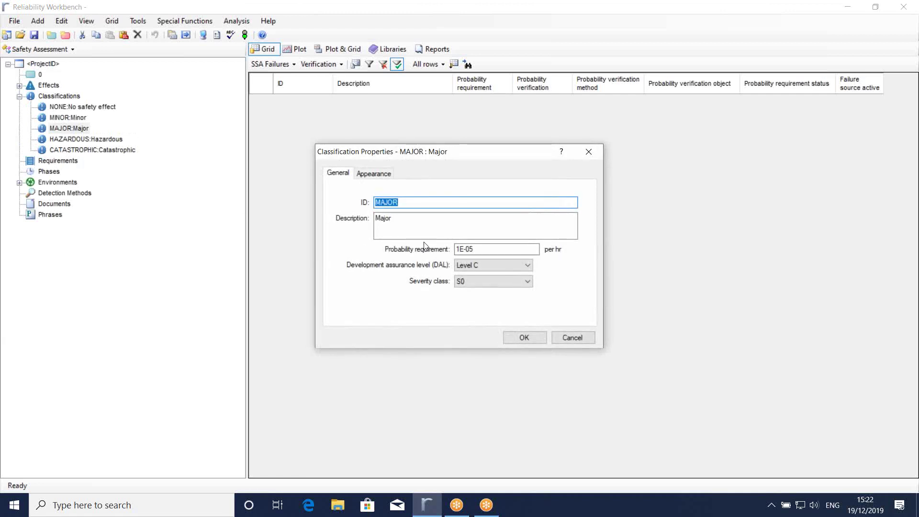
left_click_drag(483, 251, 448, 247)
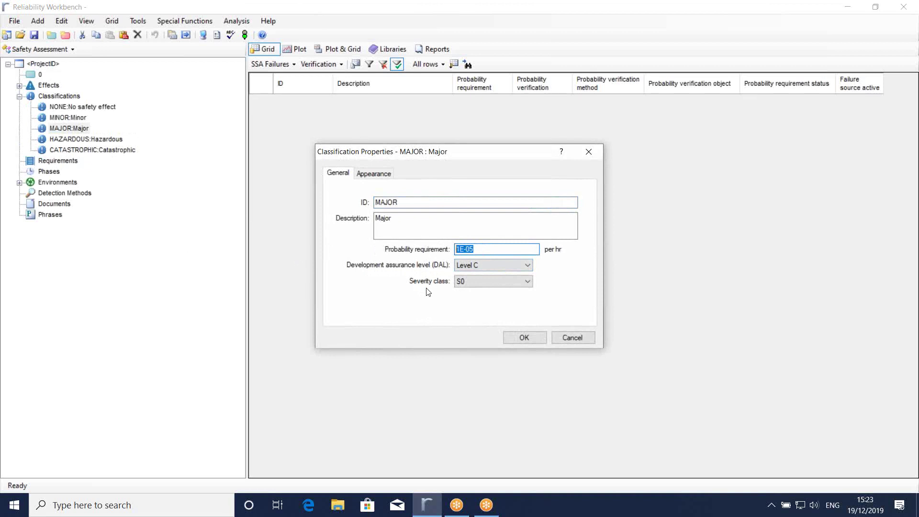
left_click(527, 282)
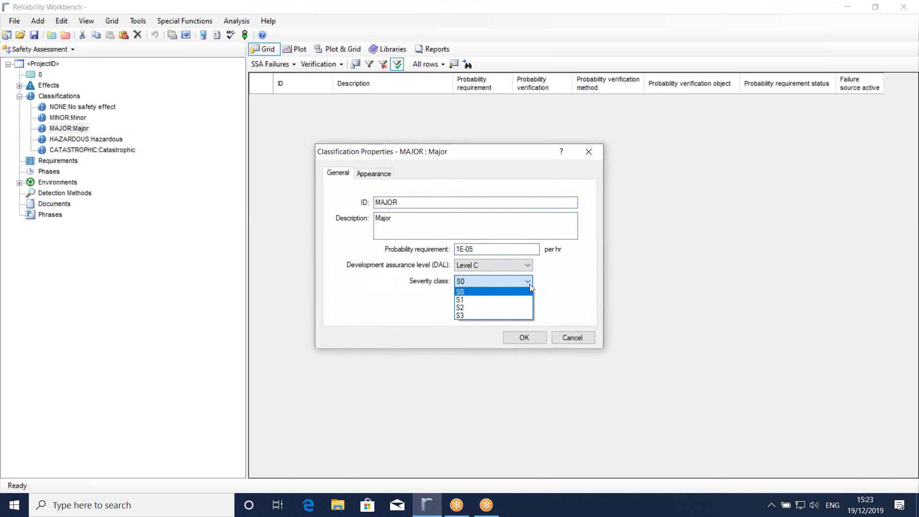
left_click(571, 319)
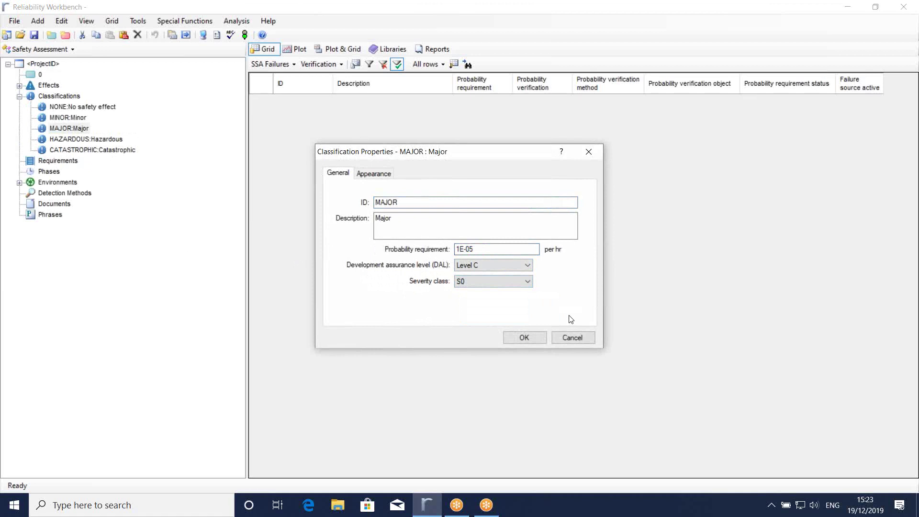
left_click(573, 337)
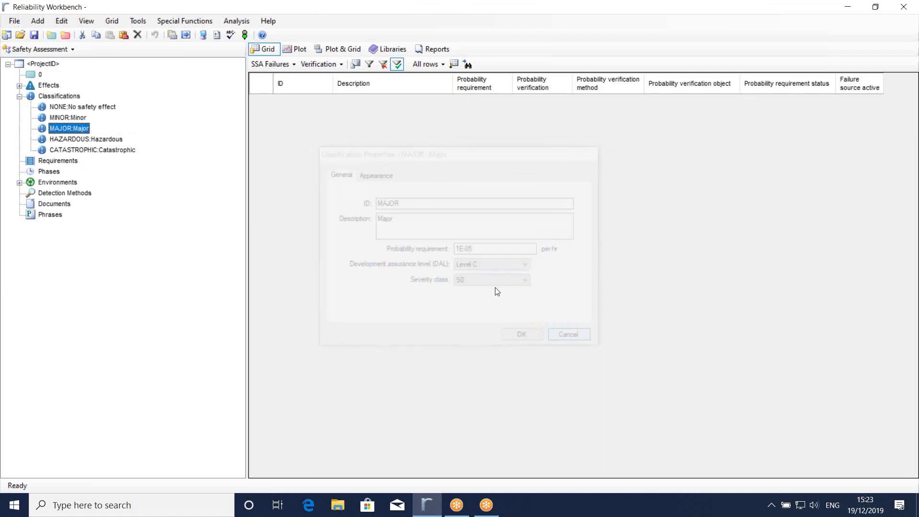
- Set the top-level system ID to "system" in the project options
left_click(39, 75)
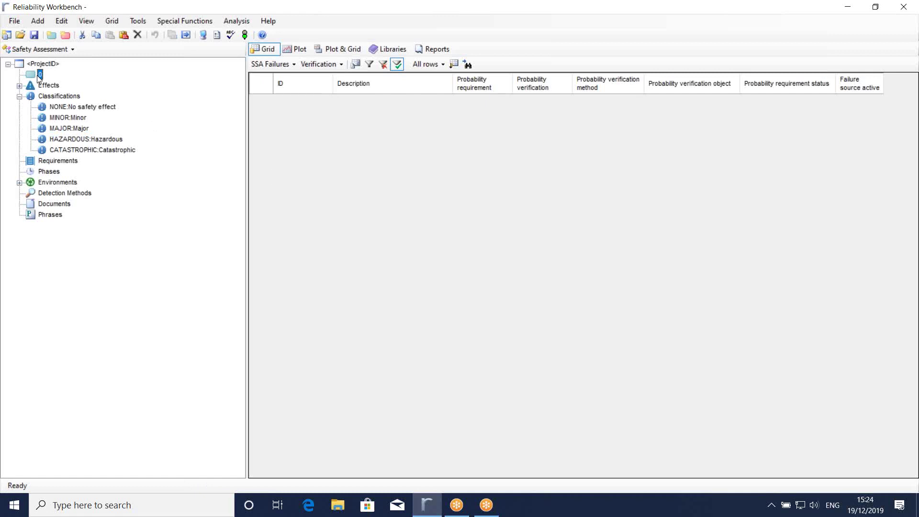
double_click(40, 76)
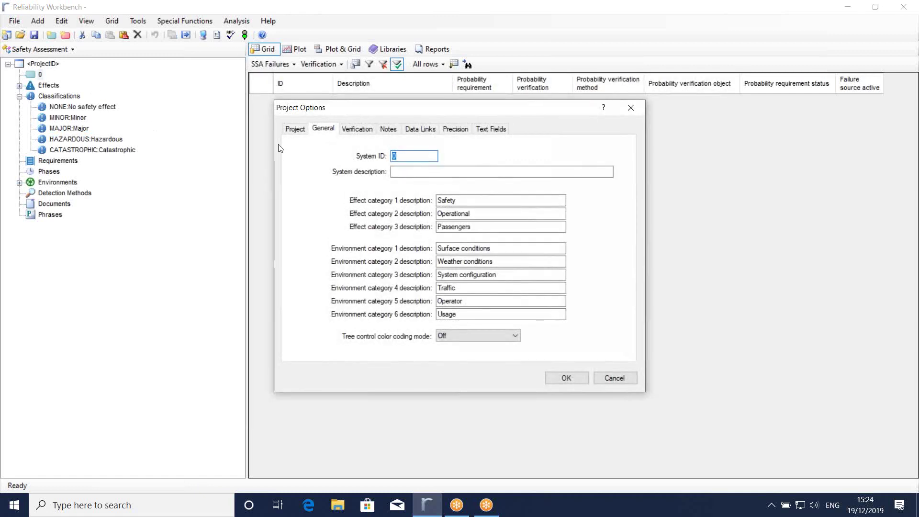
type("sys")
key("BackSpace")
key("BackSpace")
type("ystem")
left_click(578, 380)
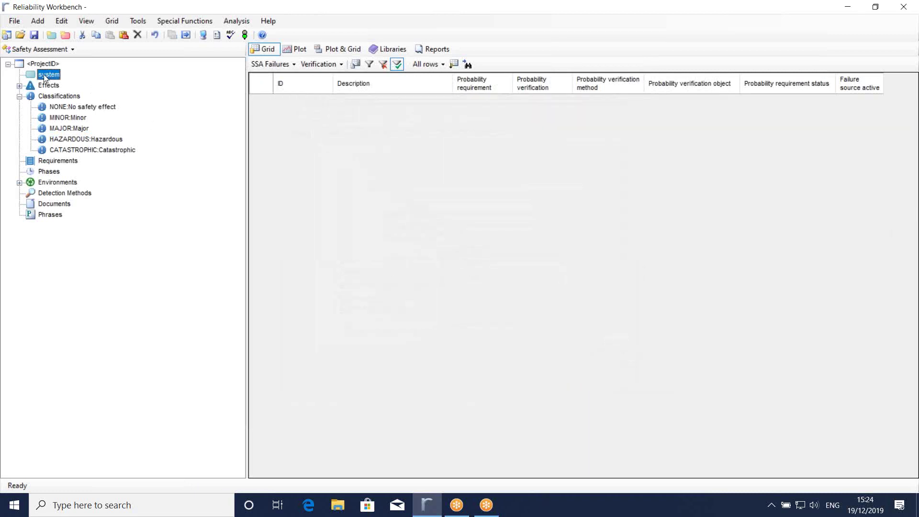
- Add a function with the description "Function" beneath the system
left_click(49, 37)
left_click(407, 239)
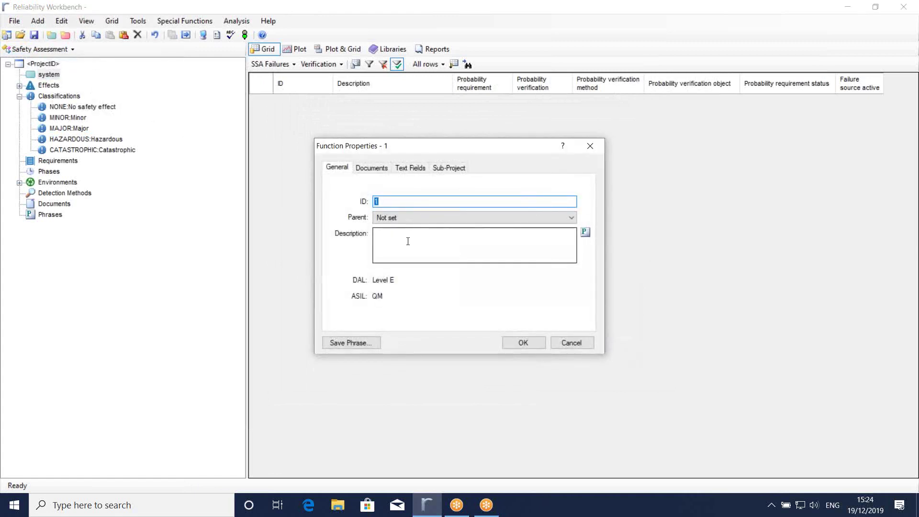
type("Function")
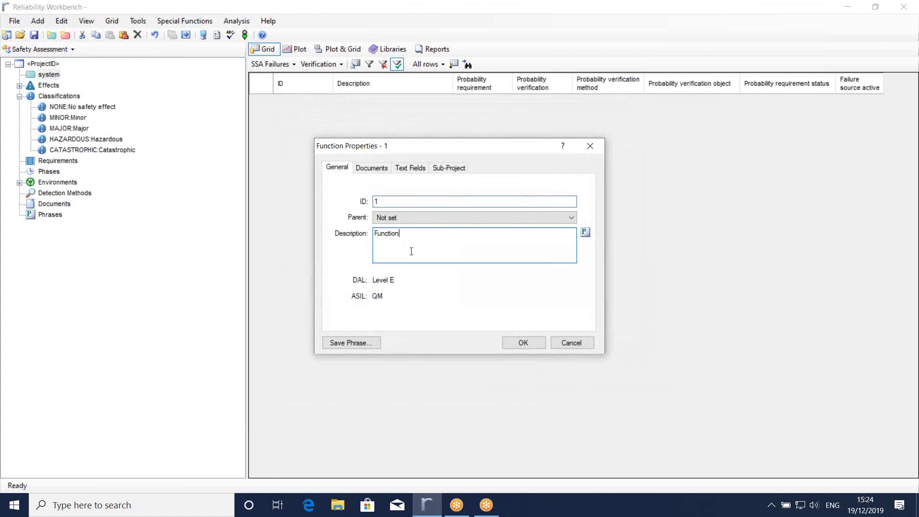
left_click(510, 343)
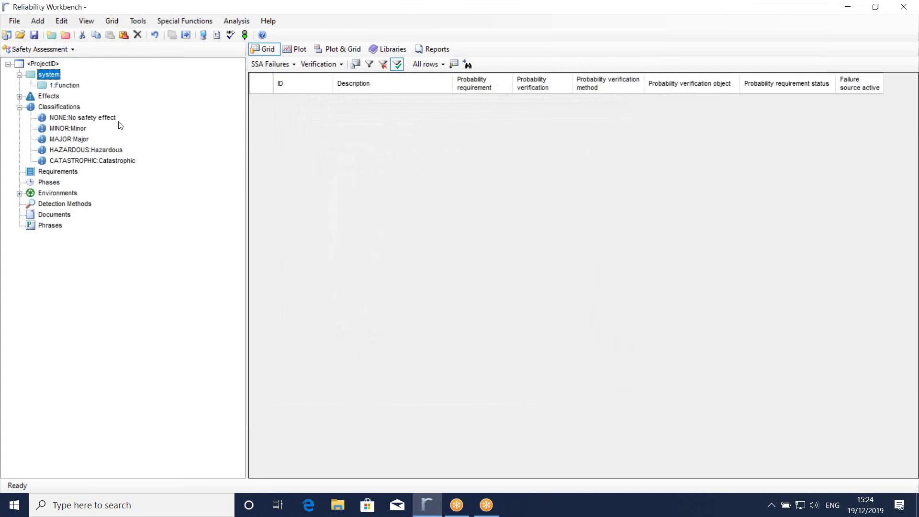
- Add a child function beneath Function with the description "Sub function"
left_click(57, 87)
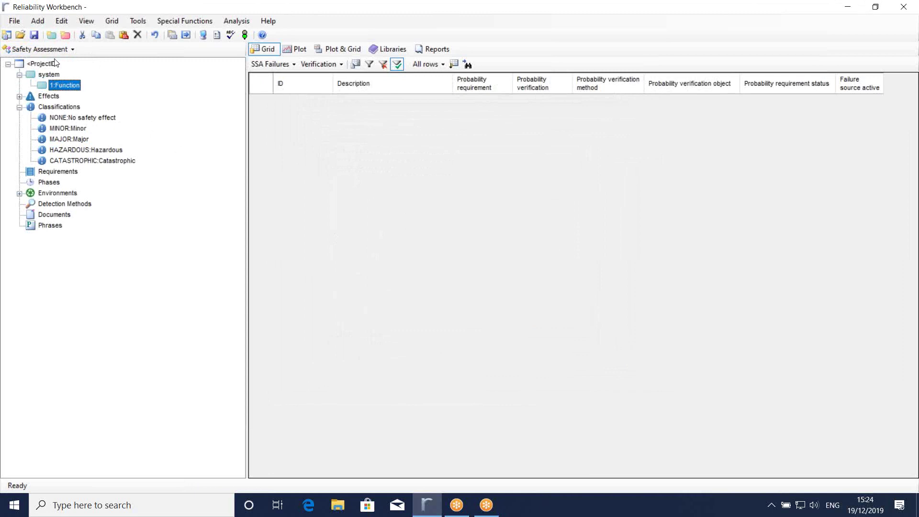
left_click(51, 35)
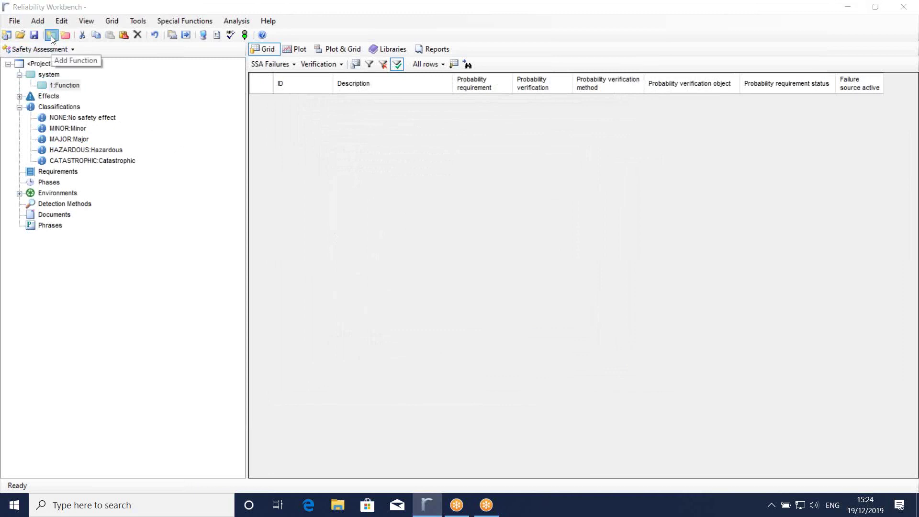
type("S")
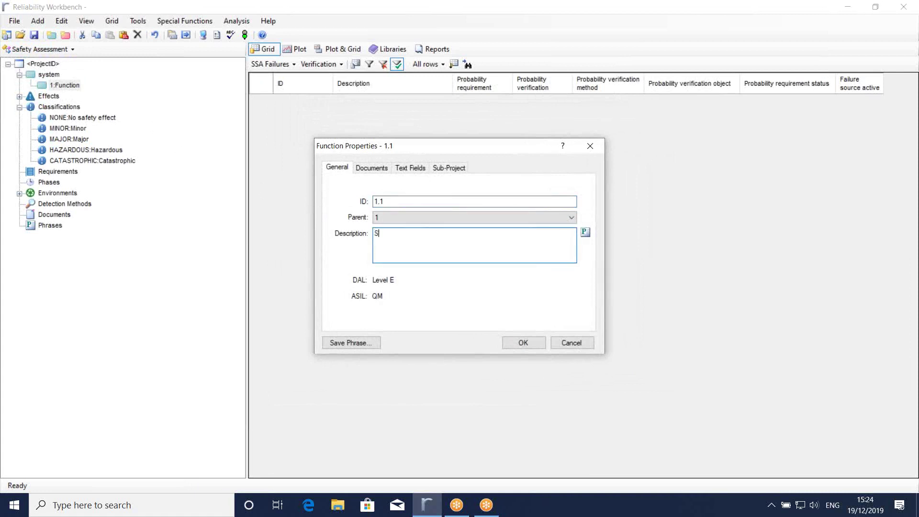
type("ub funcion")
left_click(400, 233)
type("t")
left_click(515, 344)
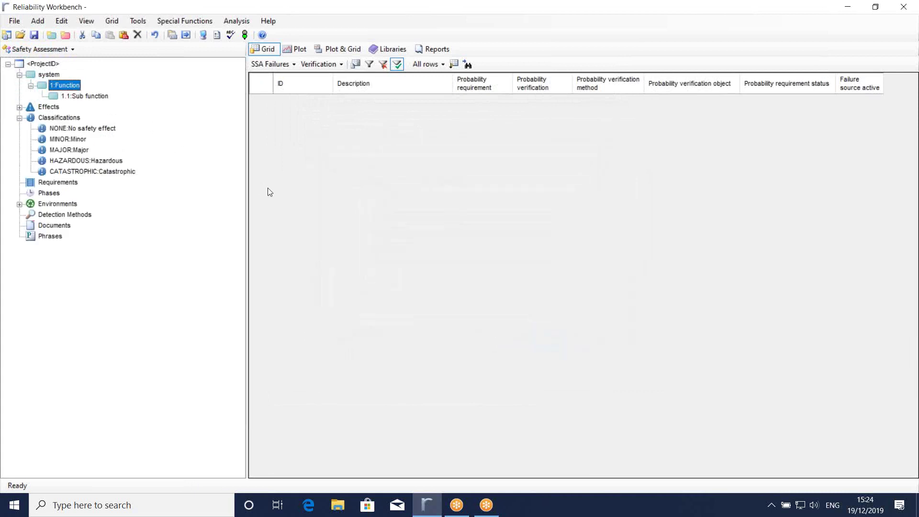
- Add a failure with the description "Failure" to the sub function
left_click(73, 100)
left_click(66, 35)
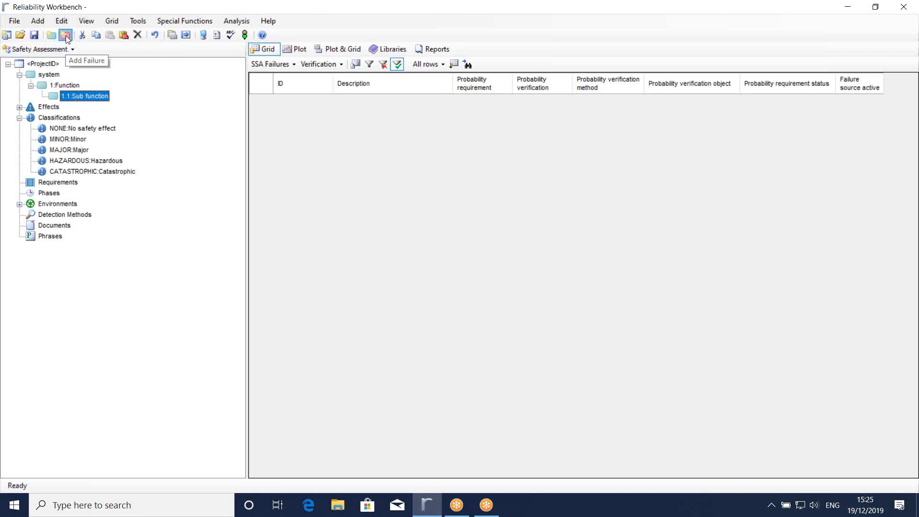
left_click(375, 206)
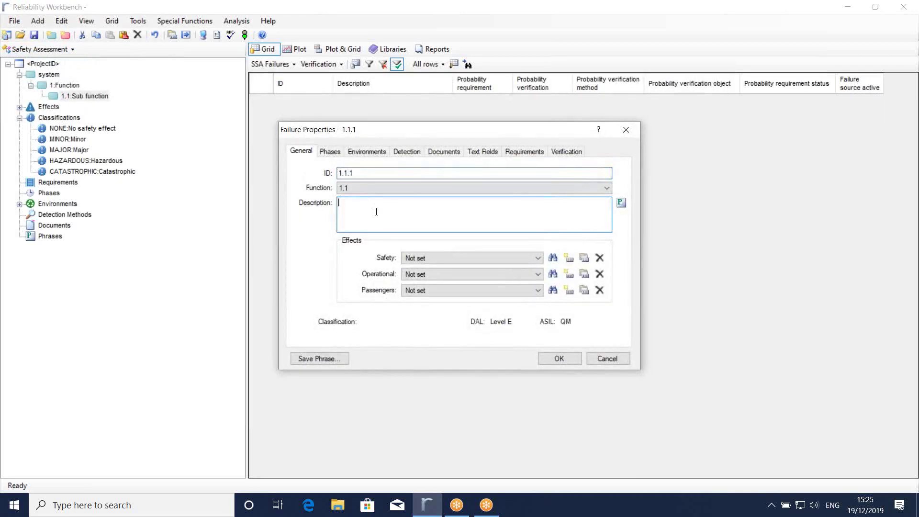
type("Failure")
left_click(556, 359)
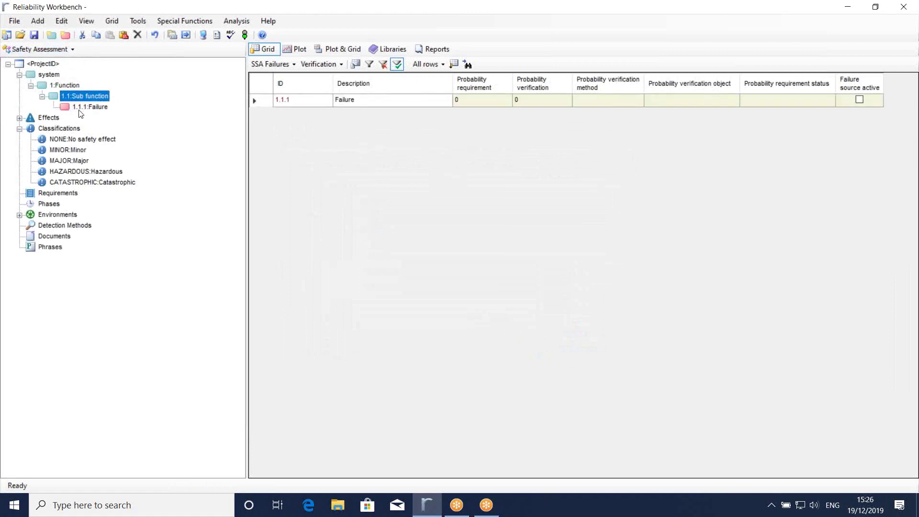
- Expand the effect categories and review the Safety category's description, keeping it as is
left_click(19, 118)
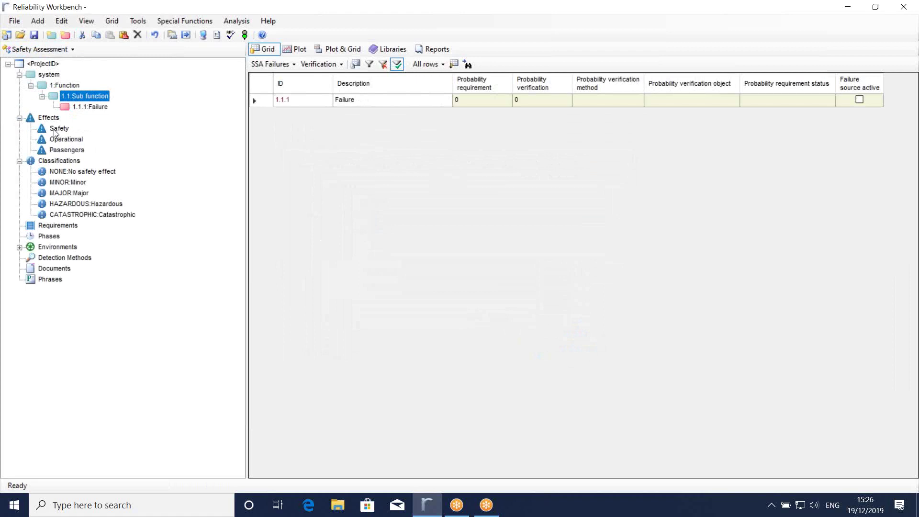
left_click(54, 129)
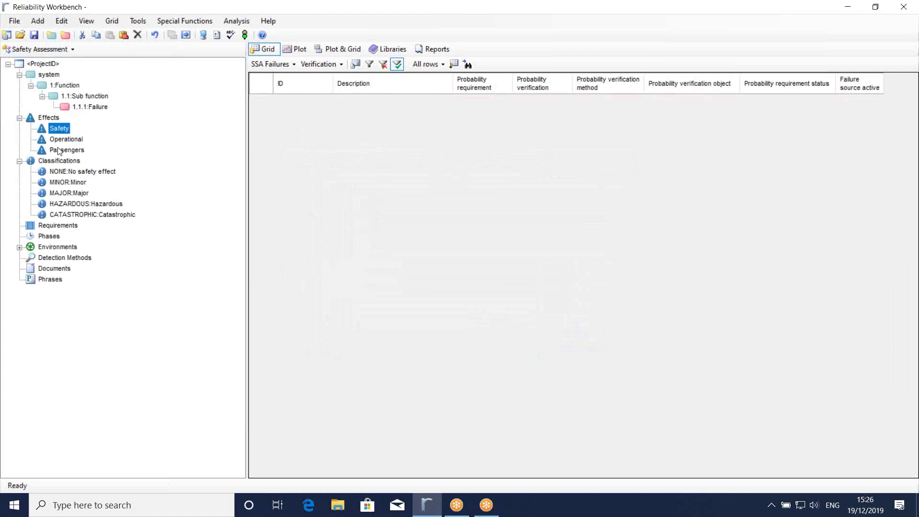
double_click(61, 133)
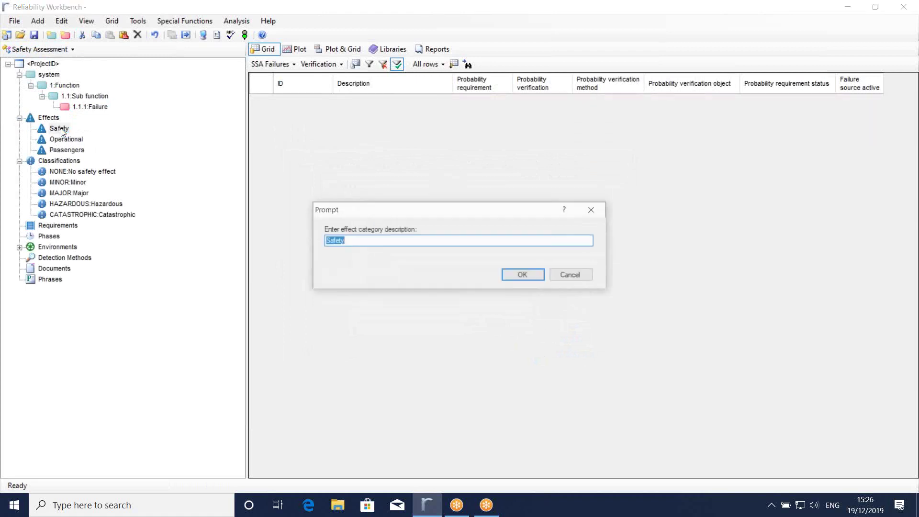
left_click(362, 241)
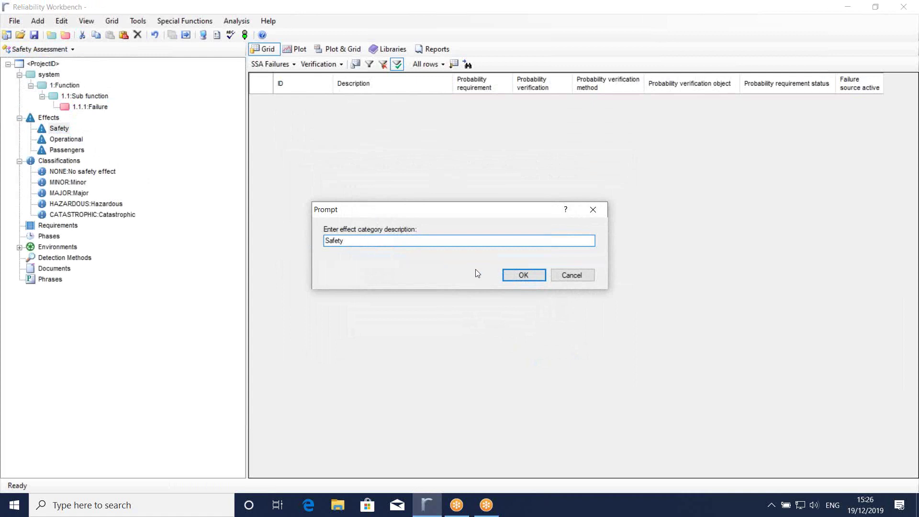
left_click(521, 275)
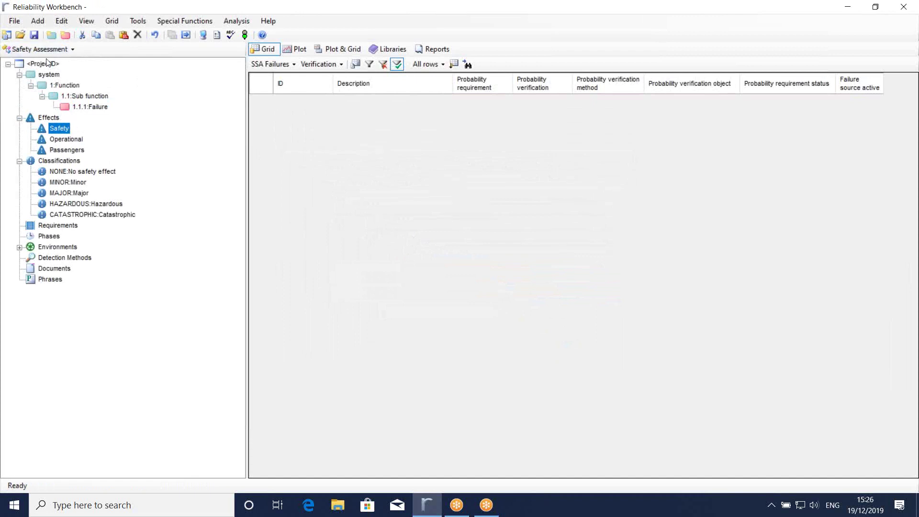
- Add an effect to the Safety category with the description "Critical" and the classification CATASTROPHIC
left_click(38, 21)
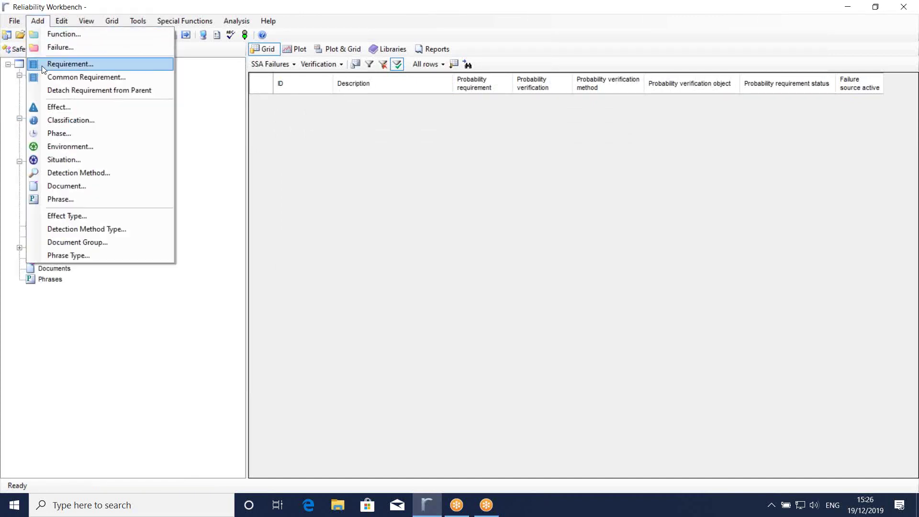
left_click(56, 111)
left_click(412, 273)
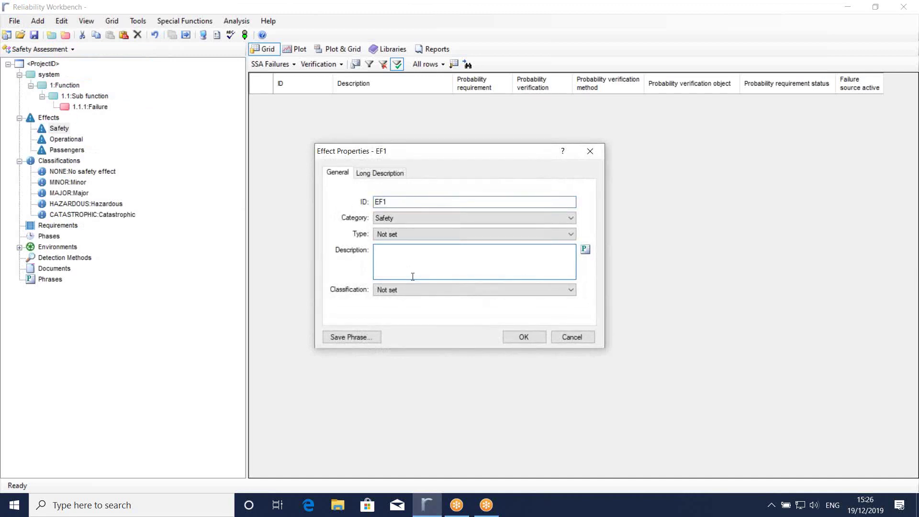
type("Crtii")
type("itical")
left_click(409, 290)
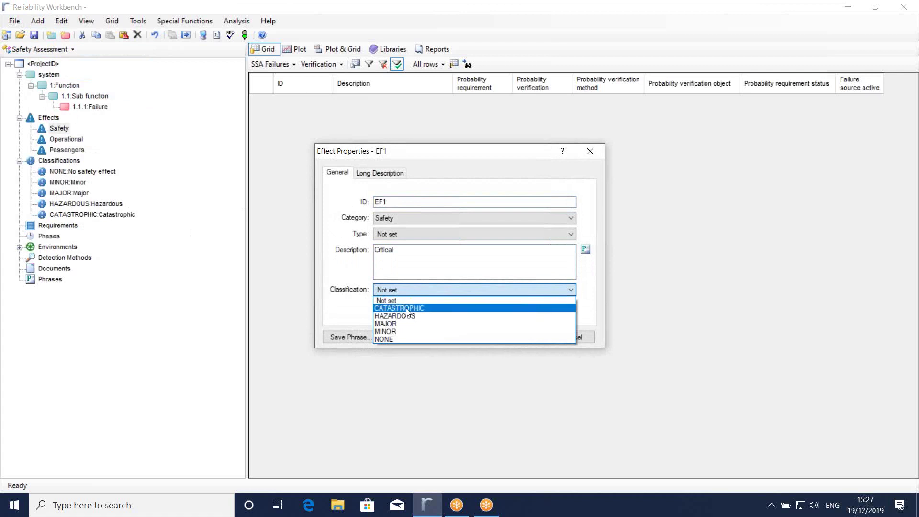
left_click(408, 310)
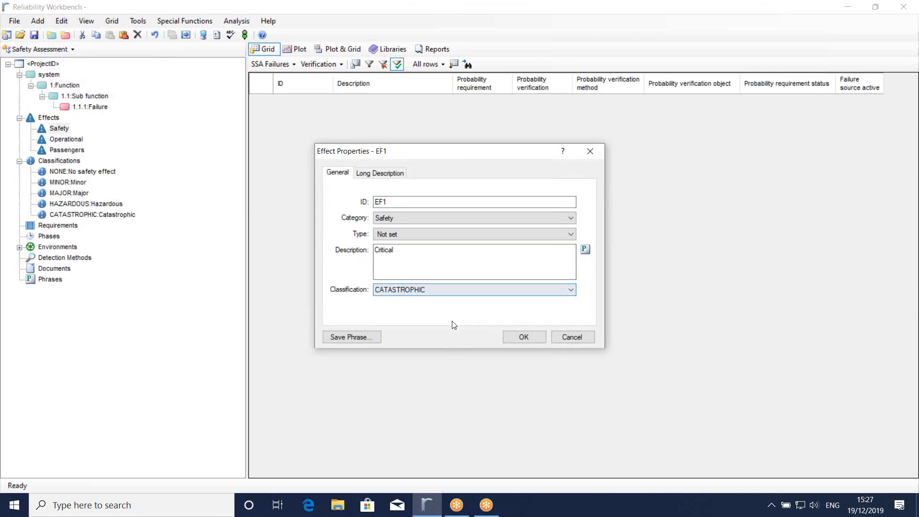
left_click(516, 339)
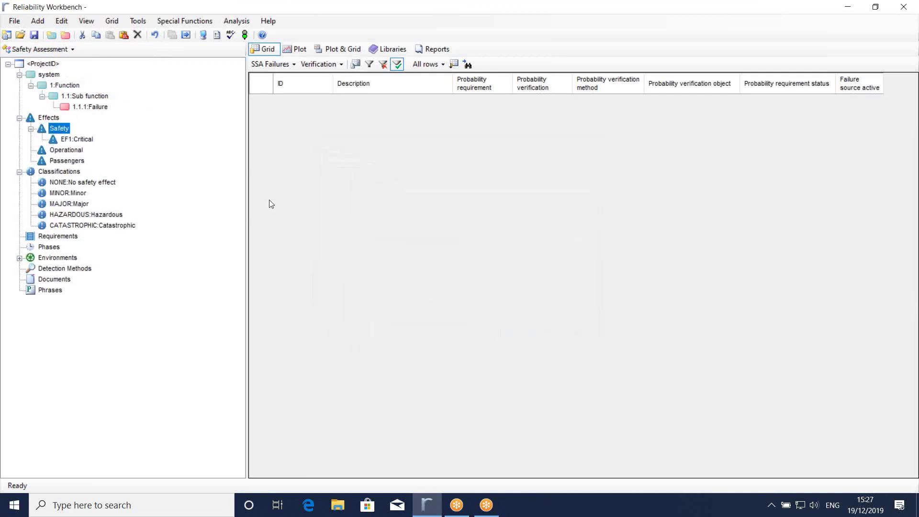
- Assign EF1 as the Safety effect of failure 1.1.1 and check the failure's probability verification settings
double_click(92, 109)
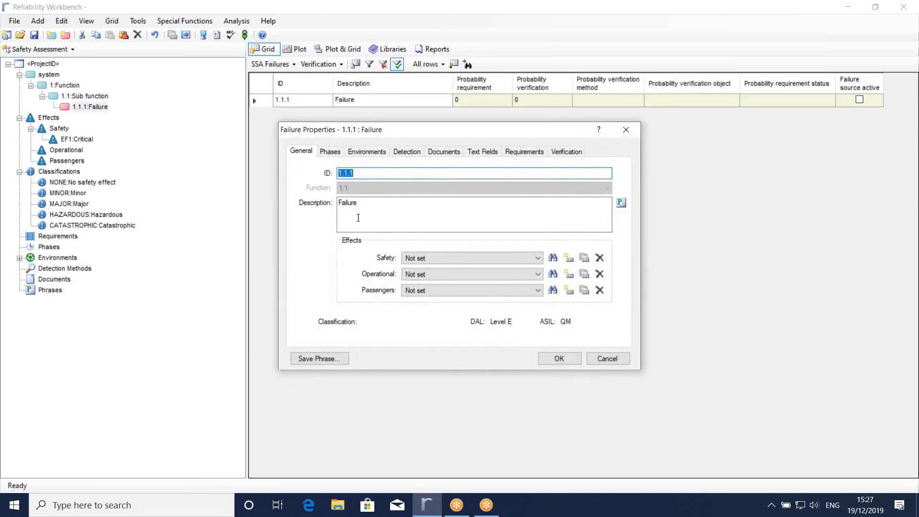
left_click(423, 257)
left_click(421, 276)
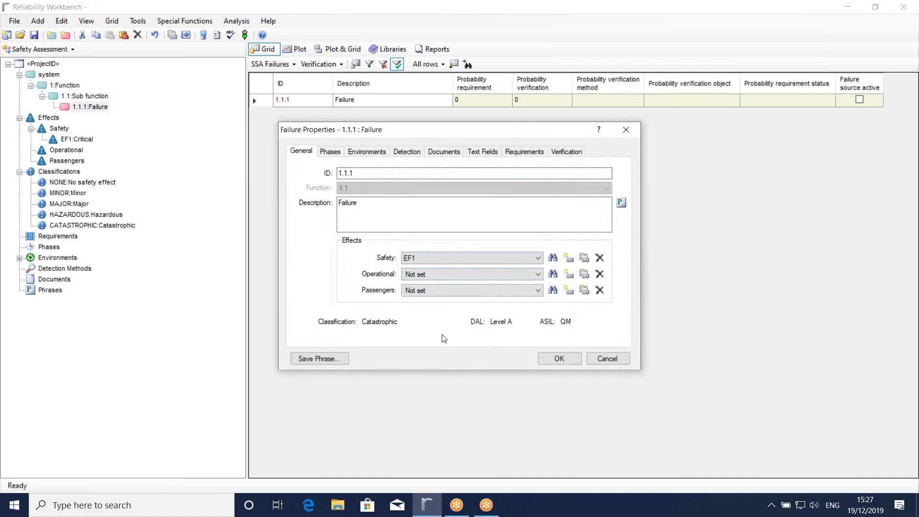
left_click(558, 358)
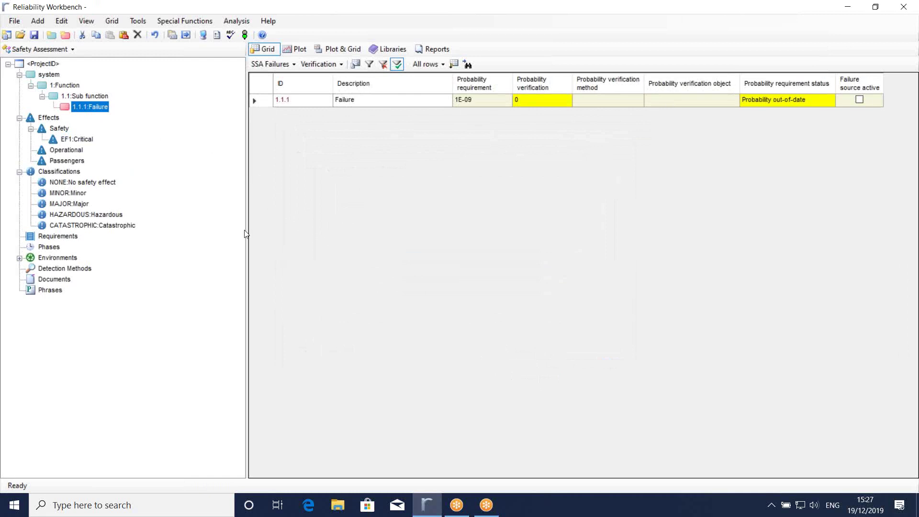
double_click(107, 110)
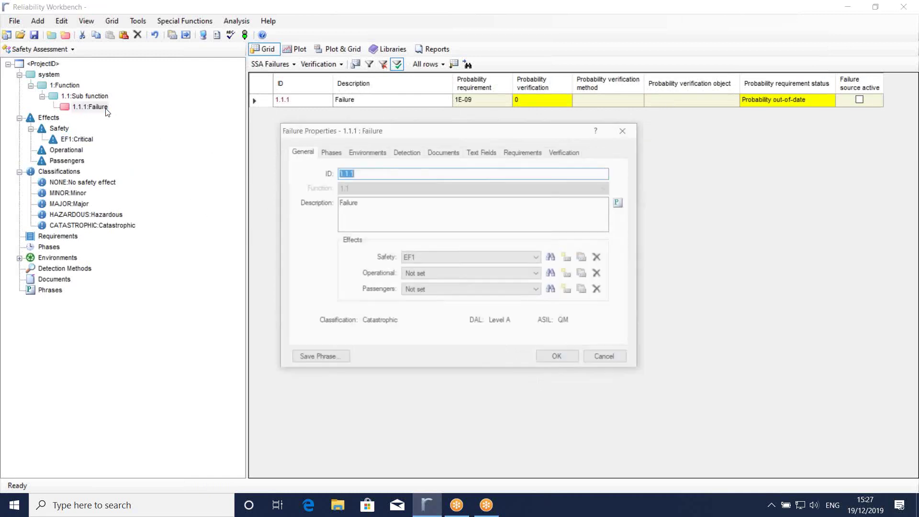
left_click(569, 152)
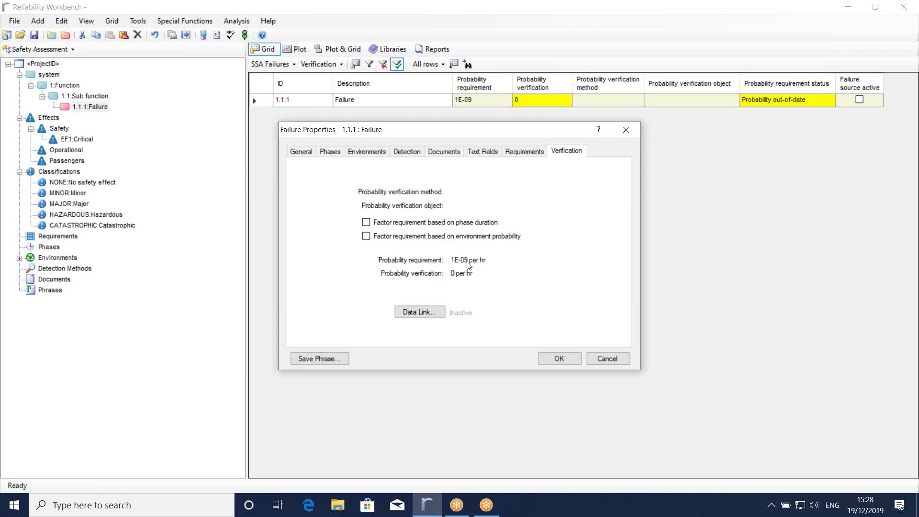
left_click(562, 362)
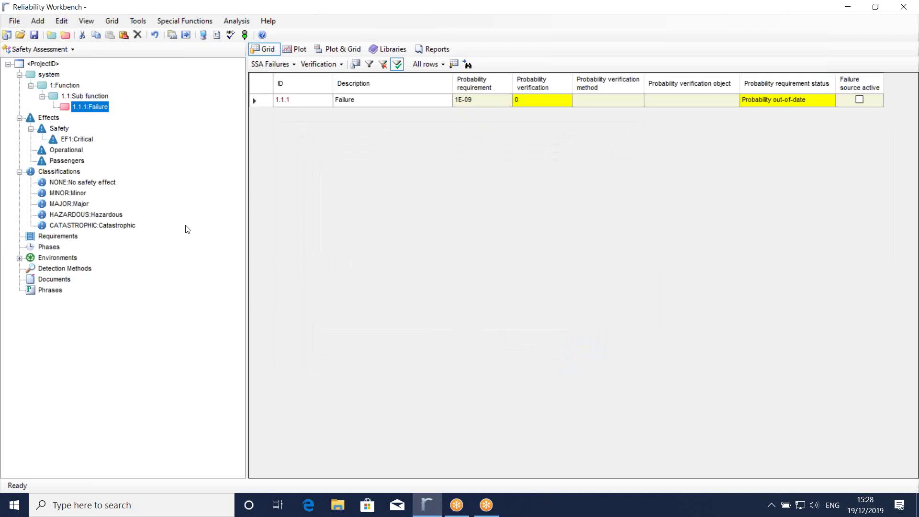
- Add a phase to the project with the description "Take off"
left_click(55, 248)
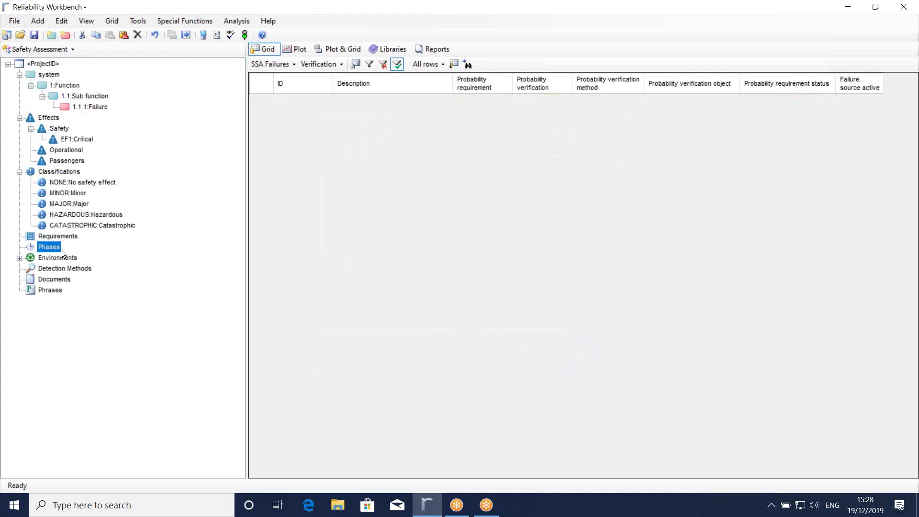
right_click(53, 249)
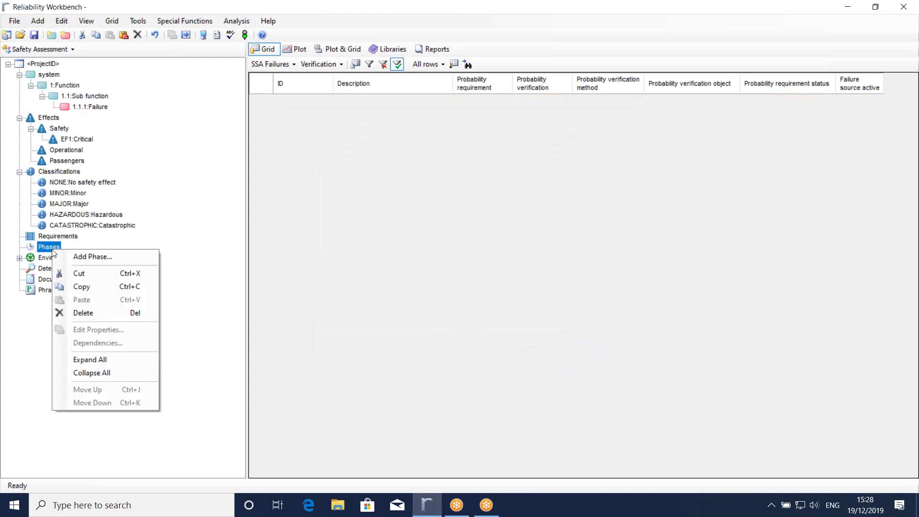
left_click(90, 258)
left_click(420, 234)
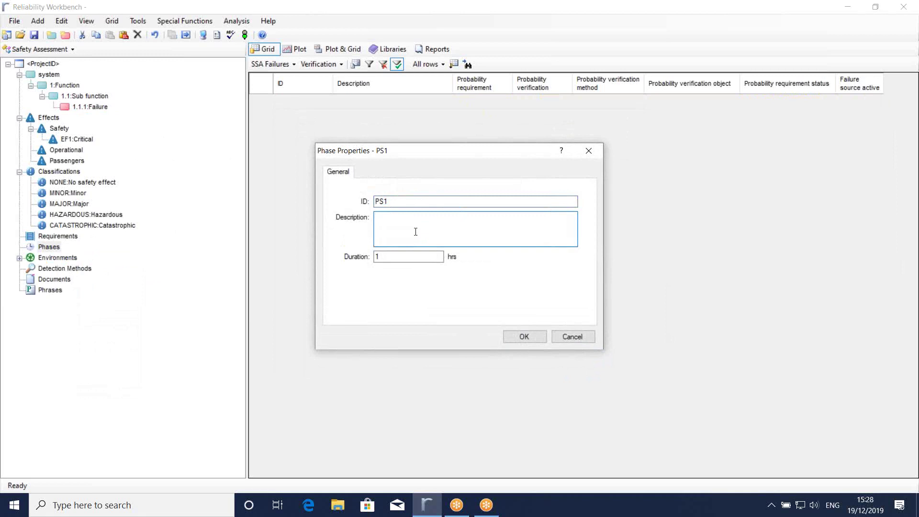
type("Take off")
left_click(523, 336)
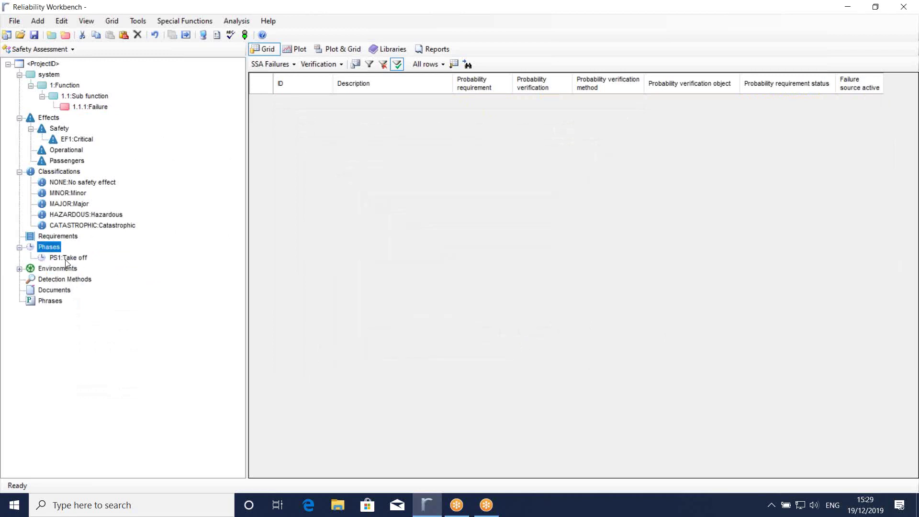
- Include the Take off phase in the properties of failure 1.1.1
double_click(85, 107)
left_click(329, 151)
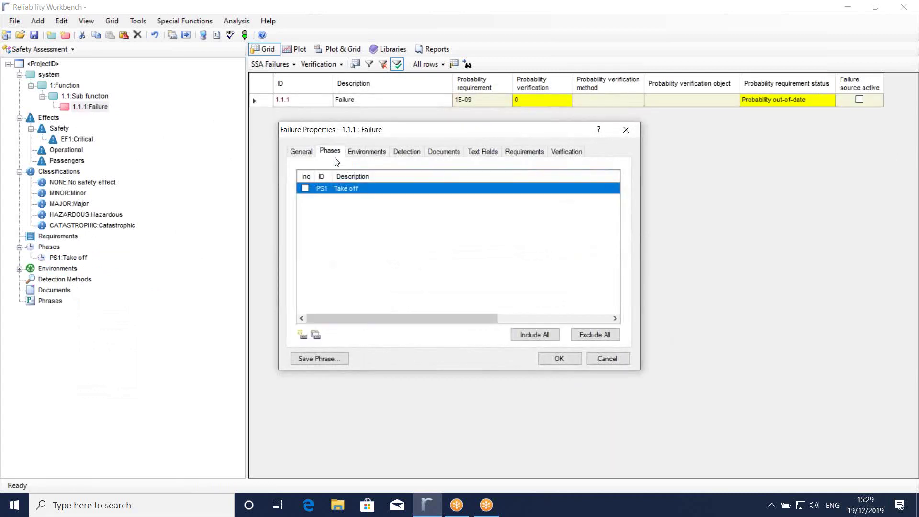
left_click(305, 189)
left_click(552, 360)
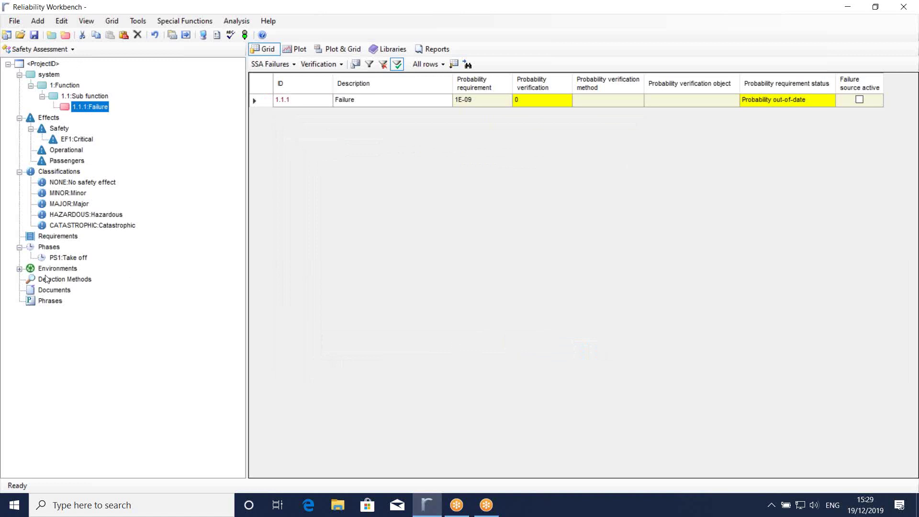
- Expand the environment categories and add an environment with the description "Icey" to Surface conditions
left_click(20, 268)
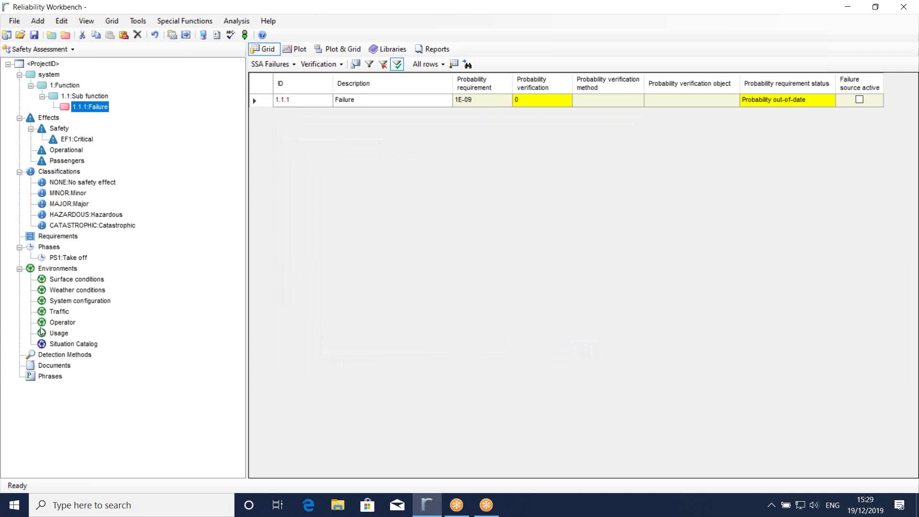
double_click(74, 281)
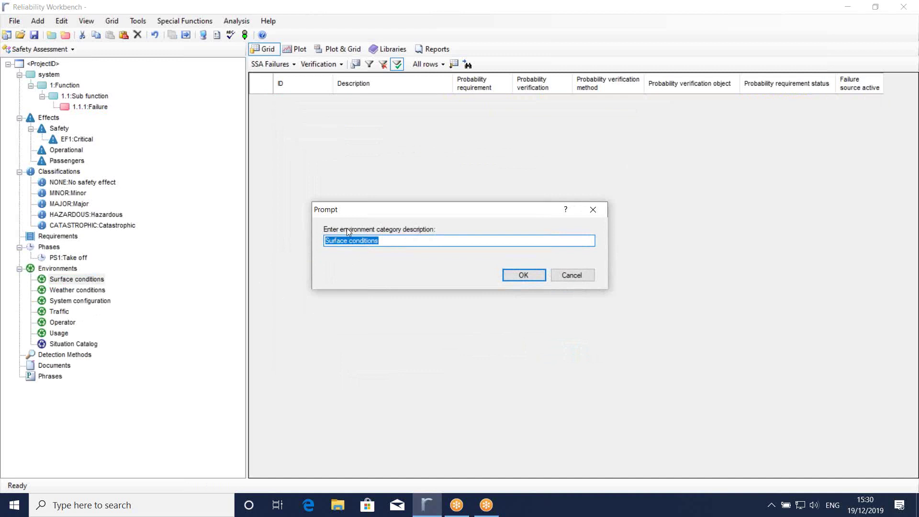
left_click(593, 209)
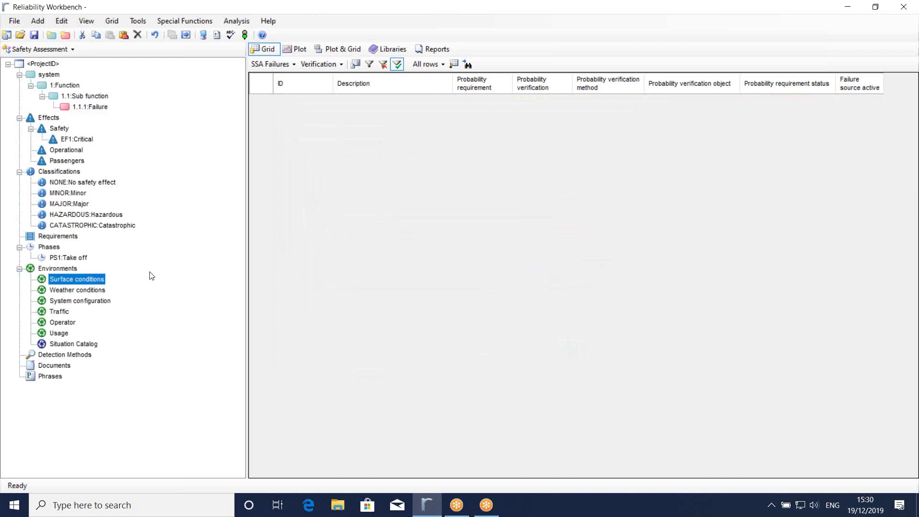
right_click(76, 280)
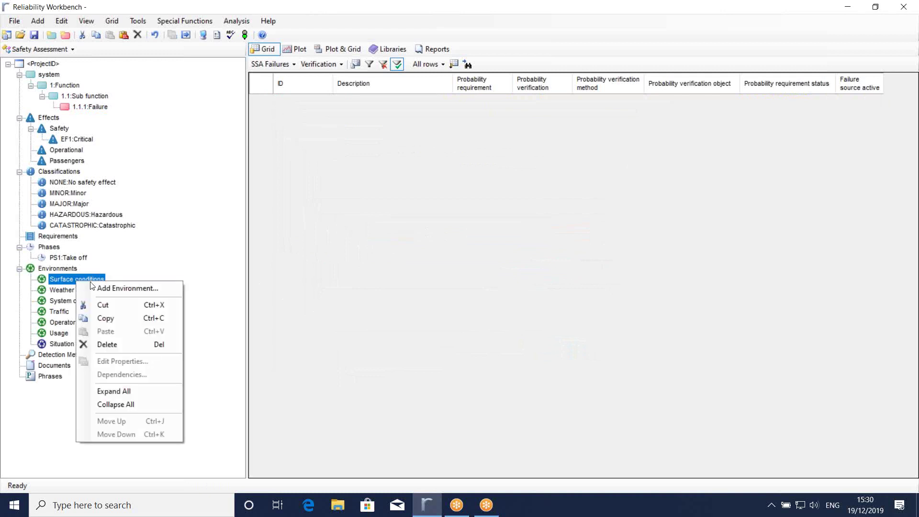
left_click(111, 289)
left_click(415, 240)
type("Icy")
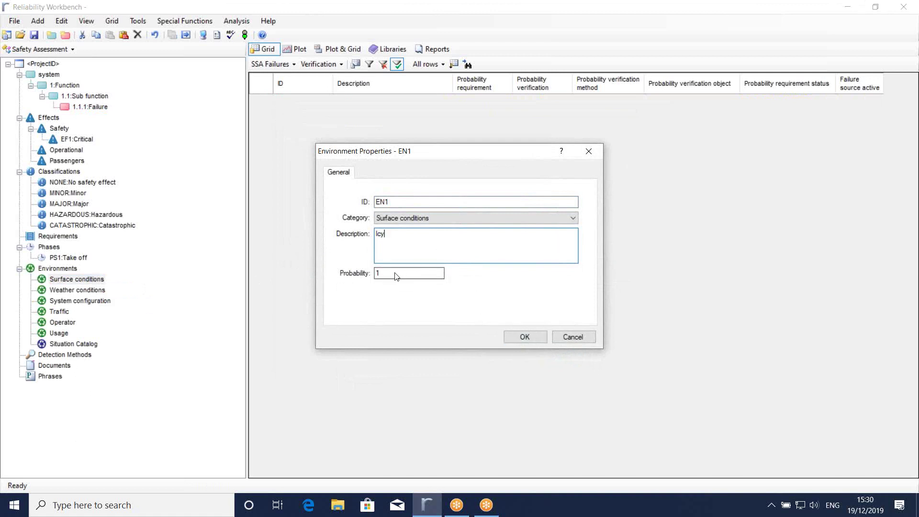
left_click(383, 236)
type("e")
left_click(379, 273)
left_click_drag(380, 273, 366, 276)
left_click(520, 337)
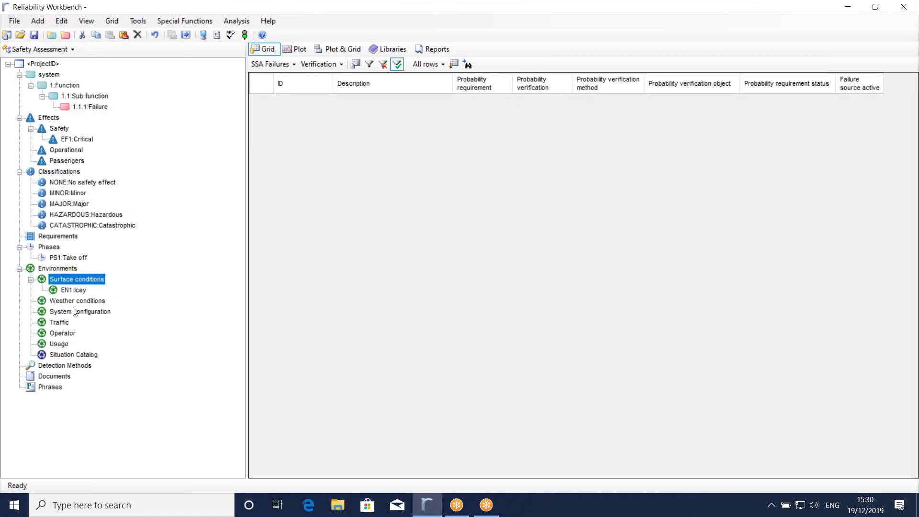
- Add an environment with the description "High" to the Traffic category
left_click(58, 323)
right_click(59, 326)
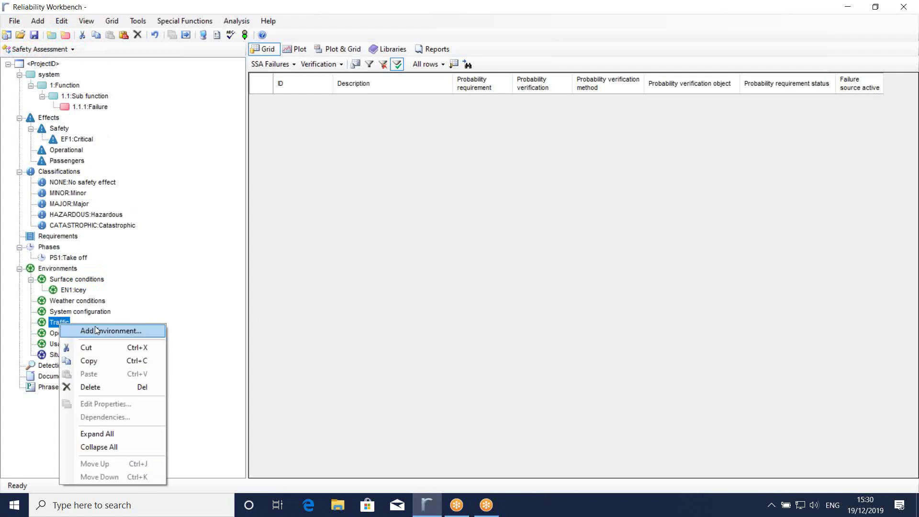
left_click(105, 327)
left_click(412, 246)
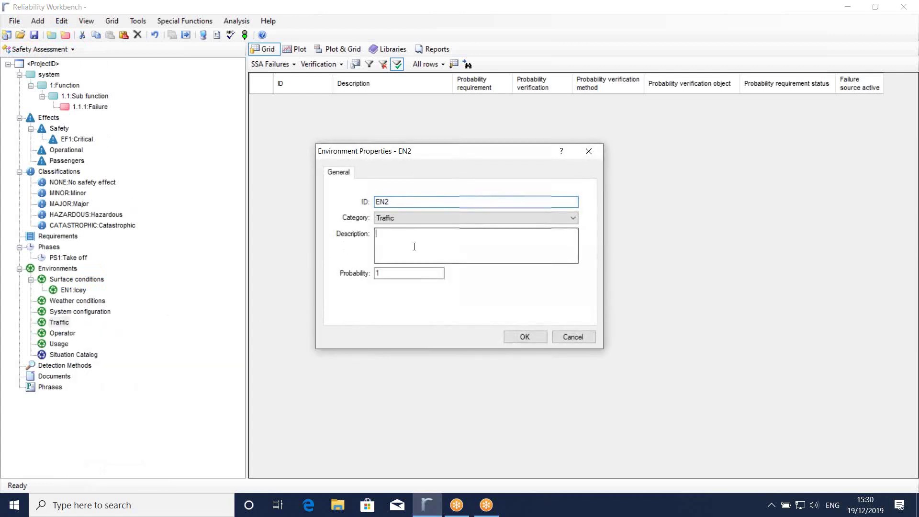
type("High")
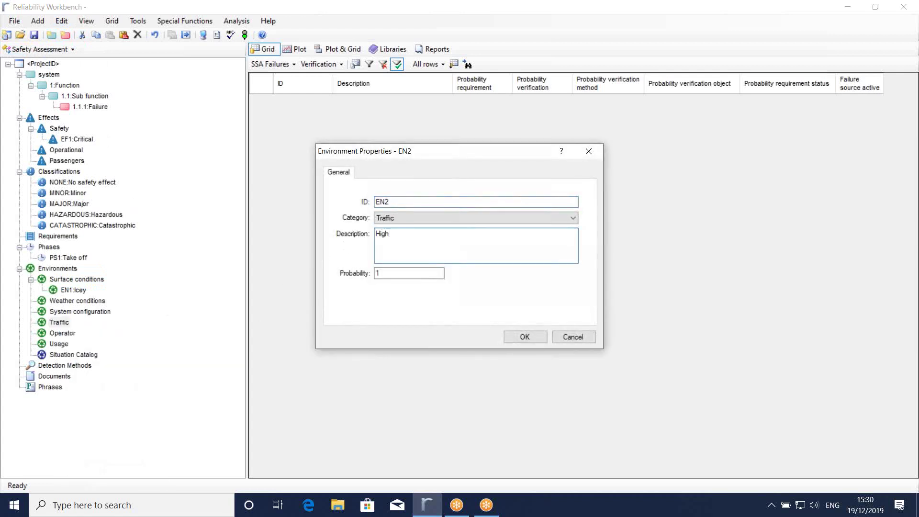
left_click(512, 337)
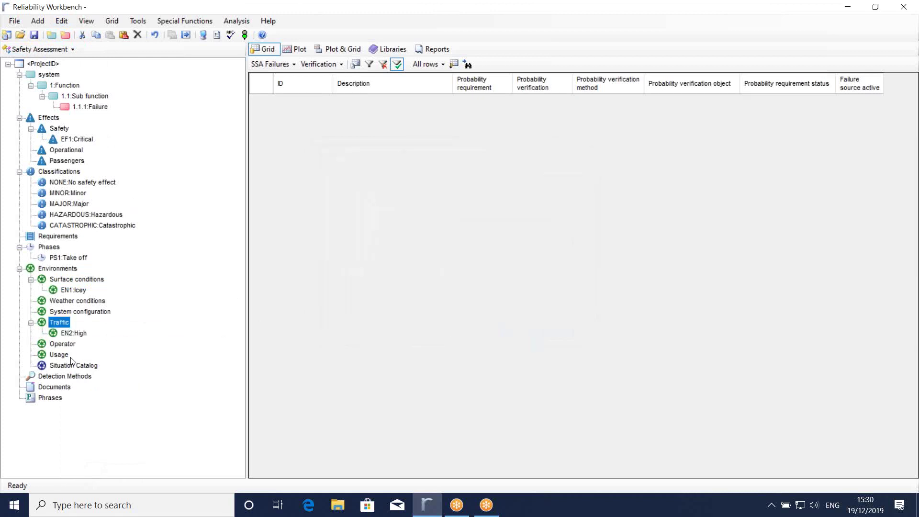
- Add an environment with the description "Raining" to the Weather conditions category
left_click(59, 344)
left_click(76, 291)
left_click(80, 301)
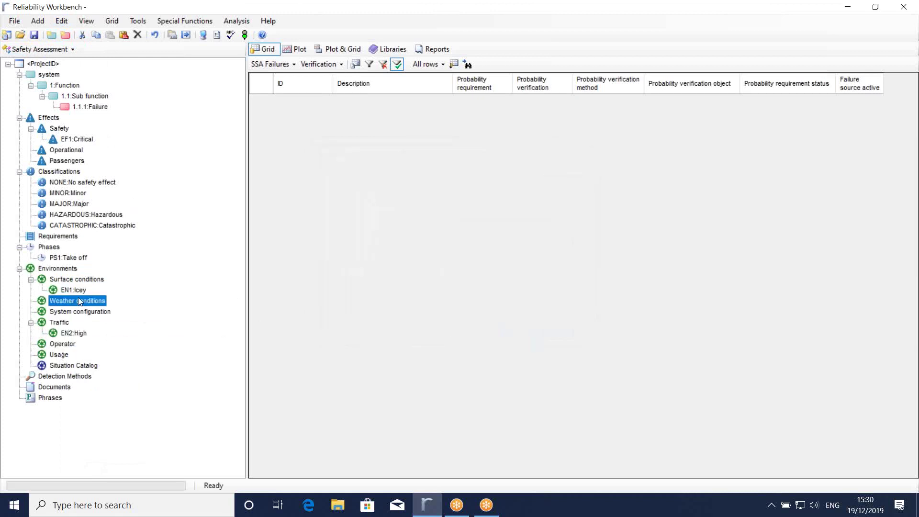
right_click(80, 302)
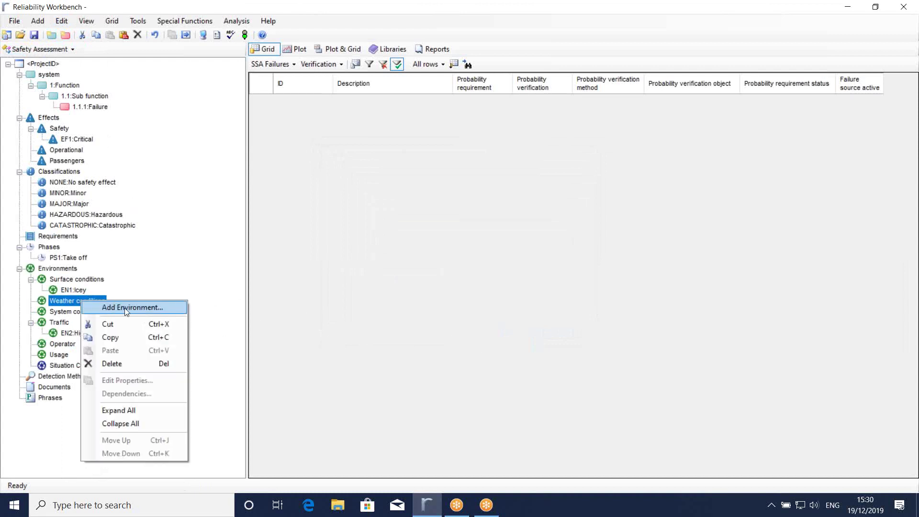
left_click(124, 308)
left_click(409, 244)
type("Raining")
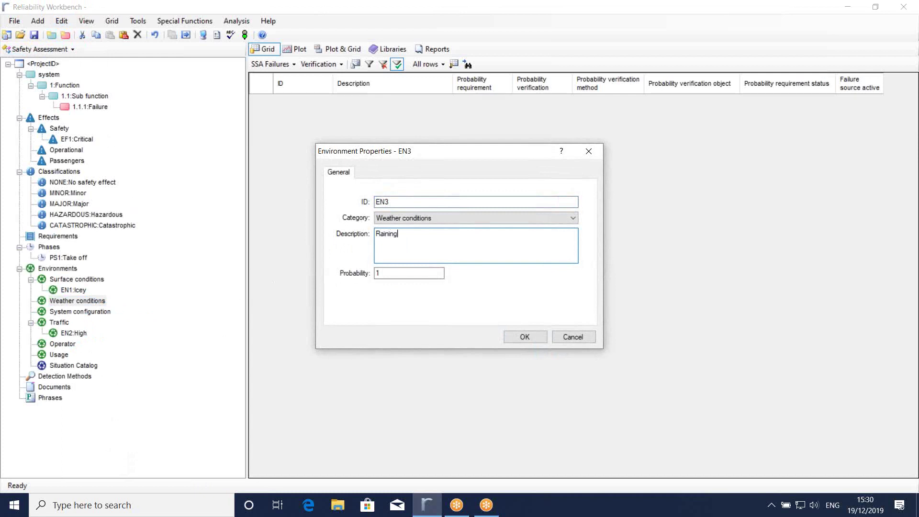
left_click(524, 337)
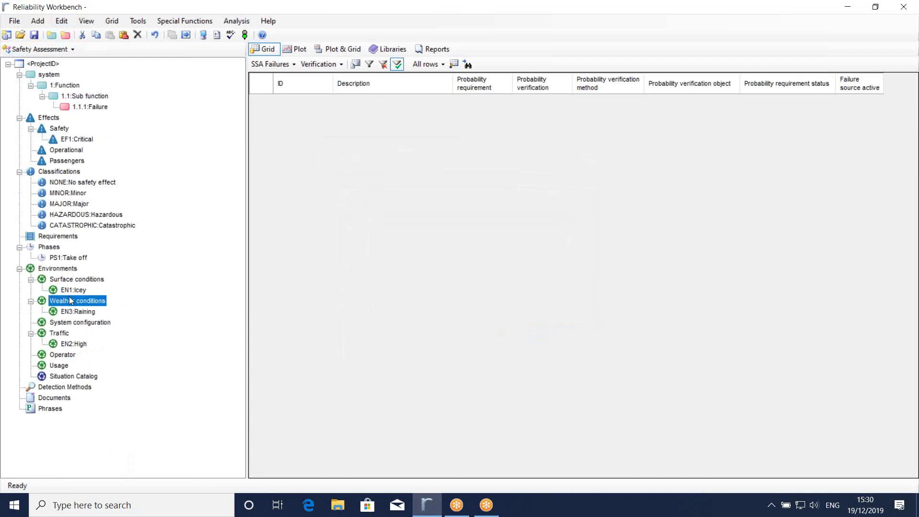
- Try including the Raining and High environments in failure 1.1.1, exclude both again and discard the changes
left_click(88, 108)
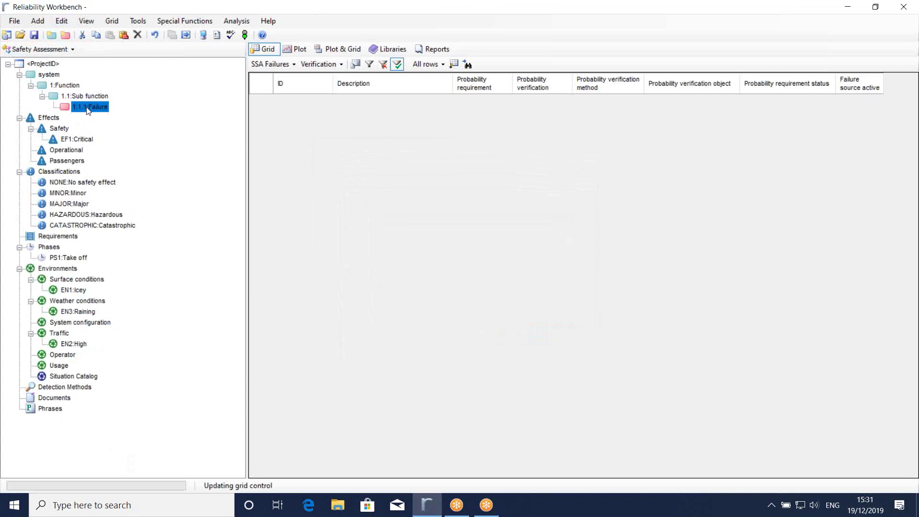
double_click(88, 109)
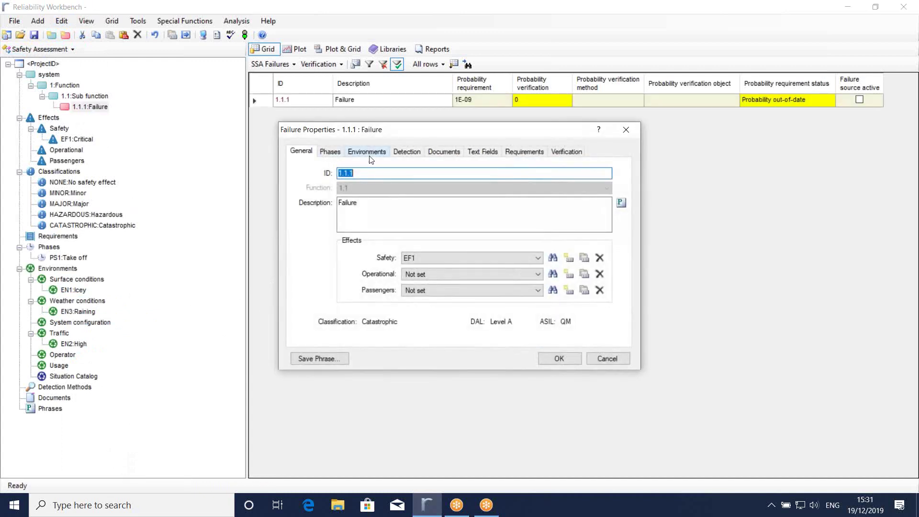
left_click(370, 153)
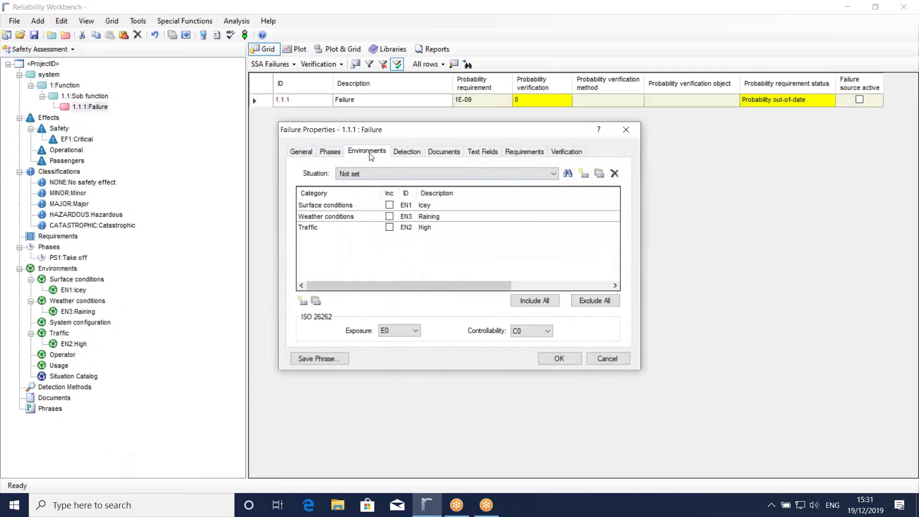
left_click(389, 216)
left_click(390, 229)
left_click(389, 228)
left_click(389, 217)
left_click(608, 359)
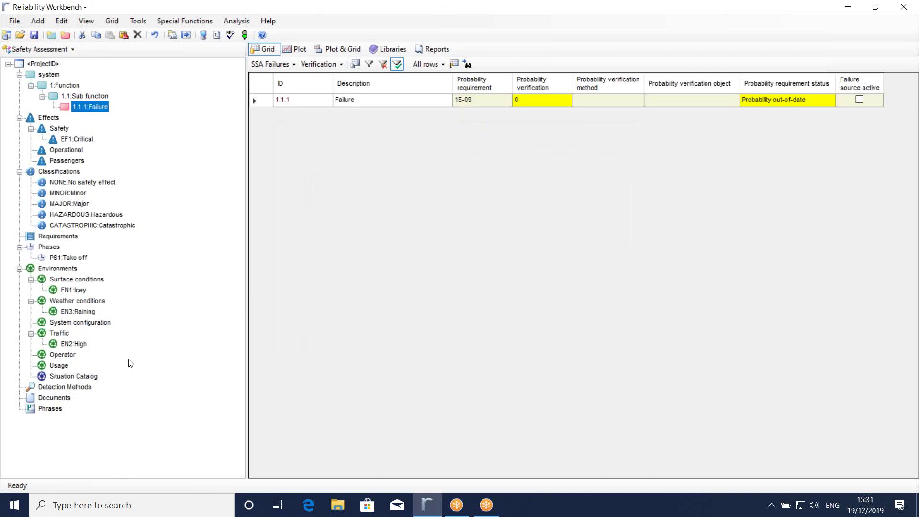
- Add a situation with the description "Situation" to the Situation Catalog
left_click(73, 378)
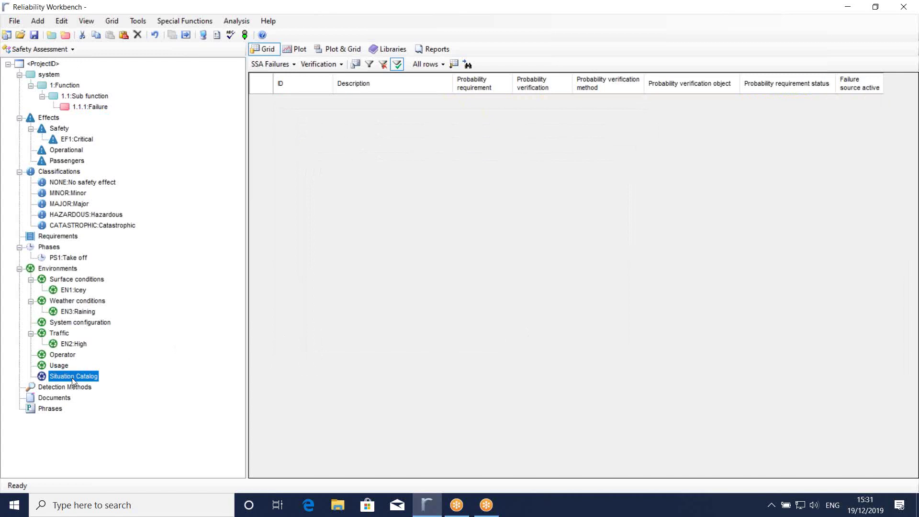
right_click(72, 377)
left_click(101, 342)
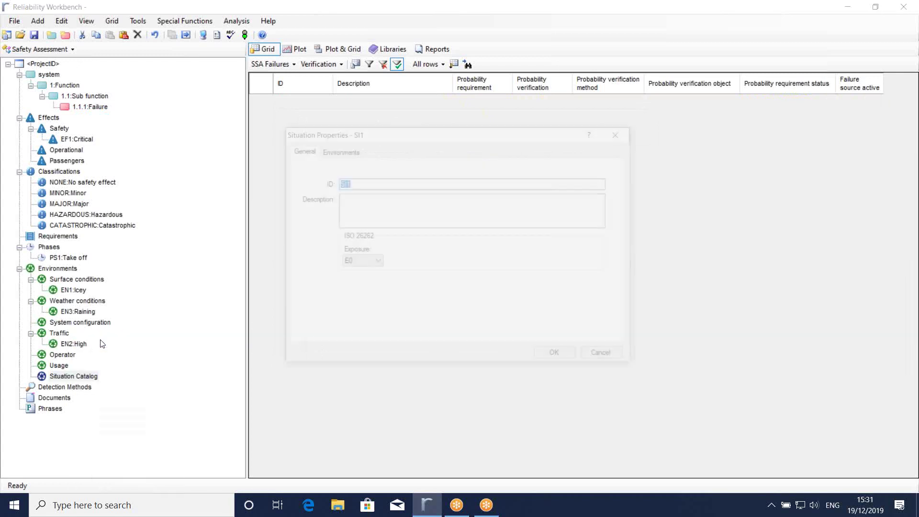
left_click(372, 216)
type("Situation")
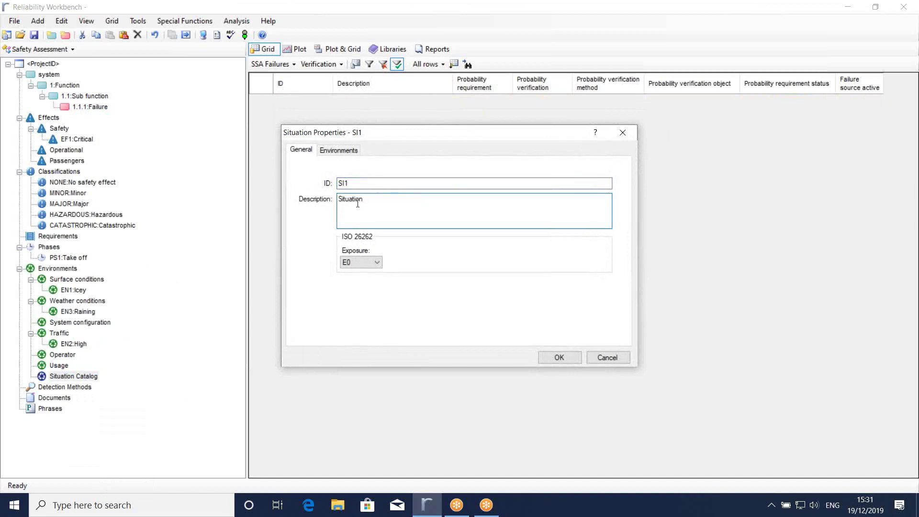
- Include the High traffic and Raining weather environments in the new situation, keep exposure E0 and save it
left_click(332, 149)
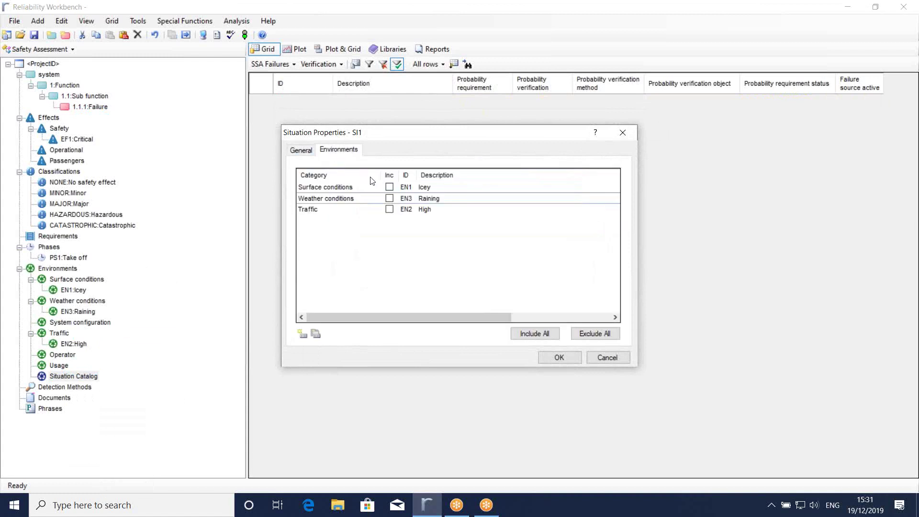
left_click(389, 210)
left_click(389, 199)
left_click(302, 150)
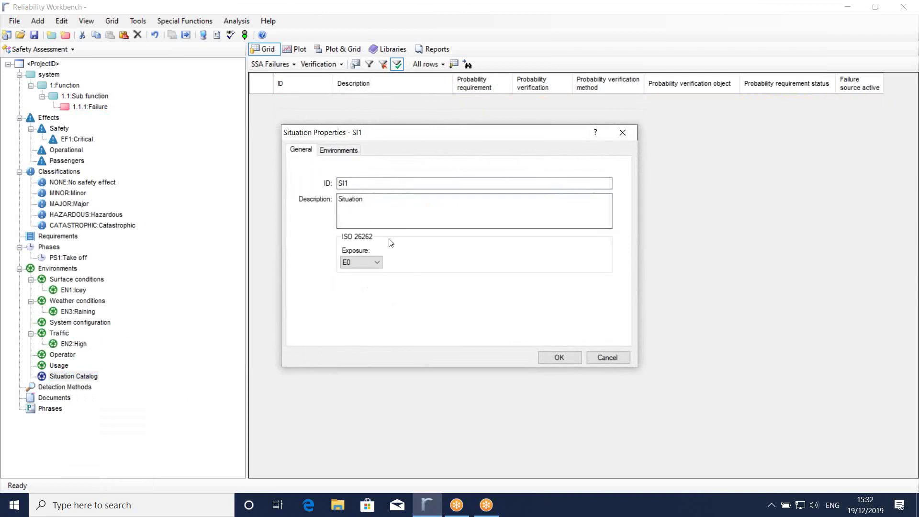
left_click(377, 262)
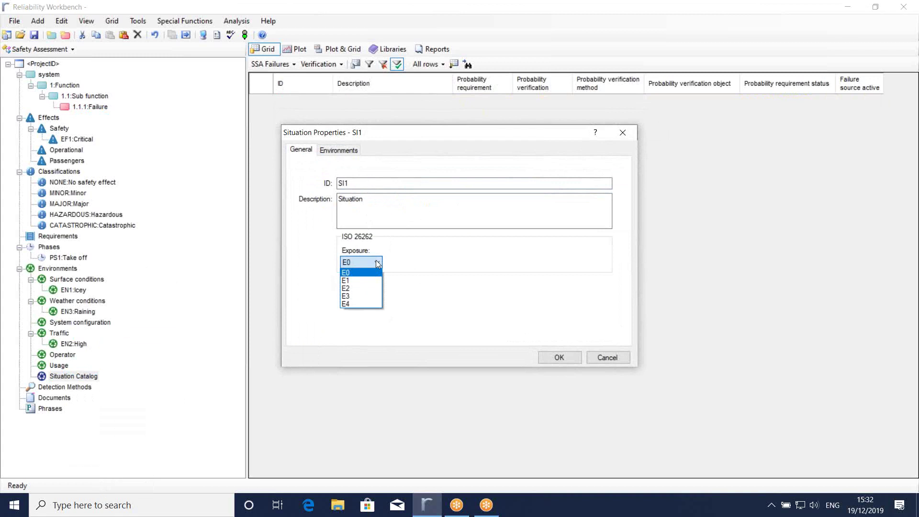
left_click(421, 246)
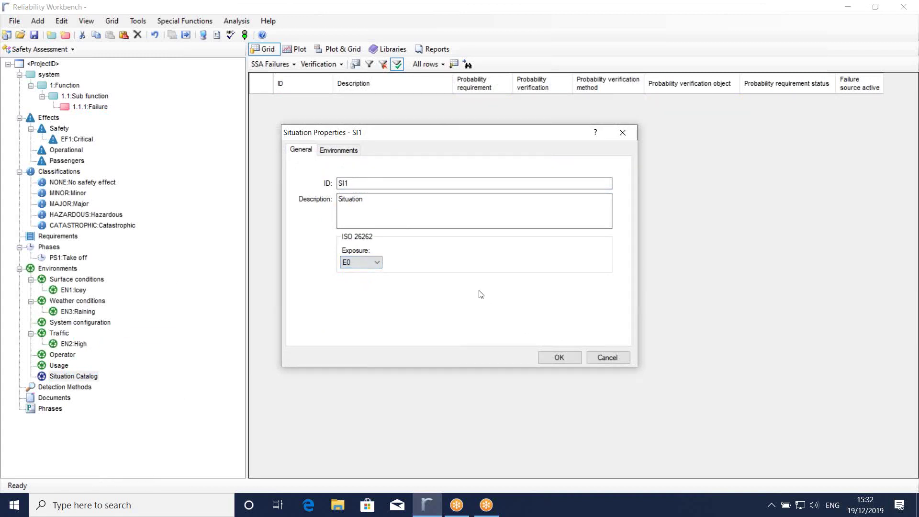
left_click(561, 357)
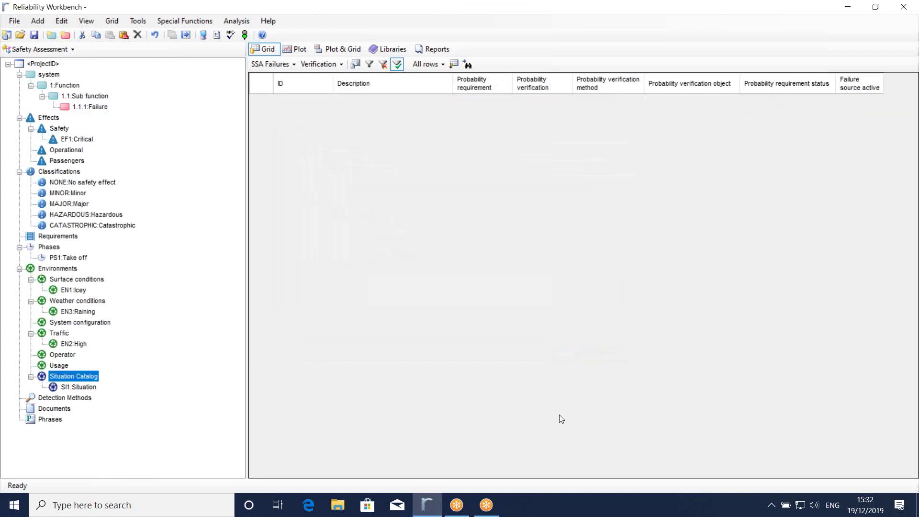
- Assign situation SI1 to failure 1.1.1 in its environment properties
left_click(94, 108)
double_click(94, 109)
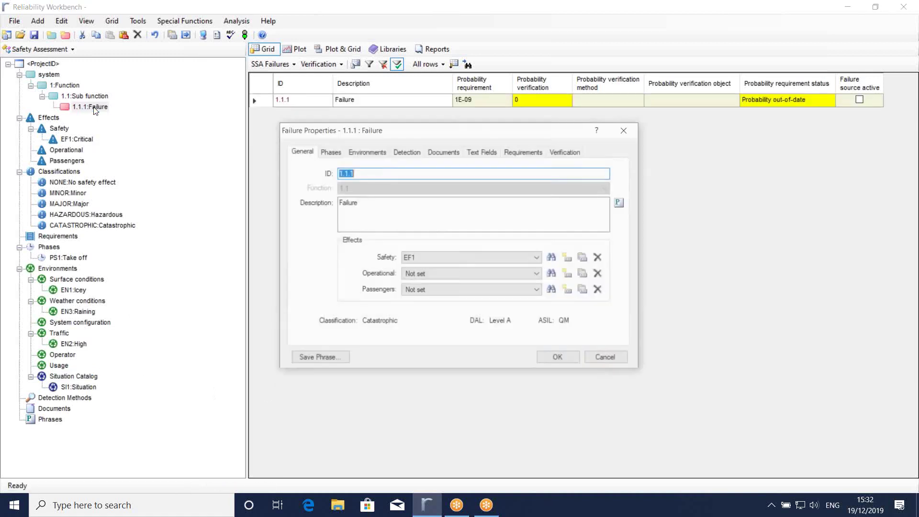
left_click(367, 153)
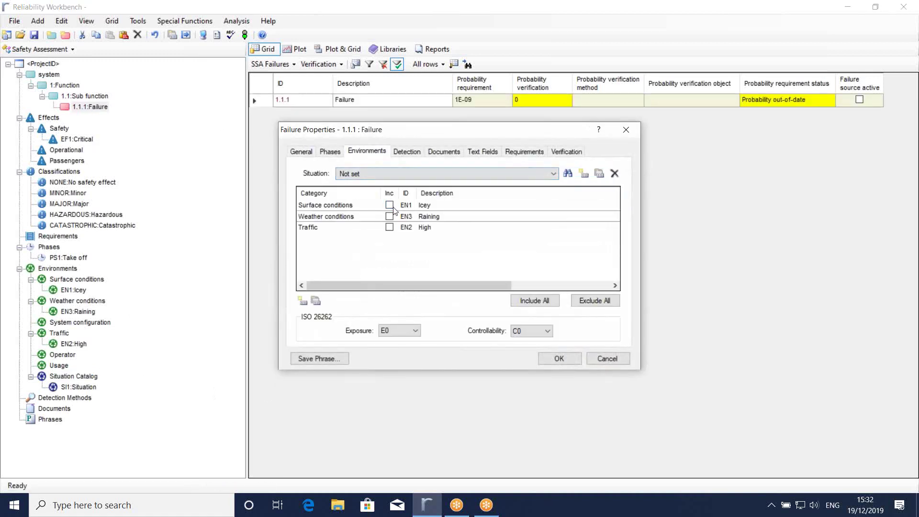
left_click(376, 173)
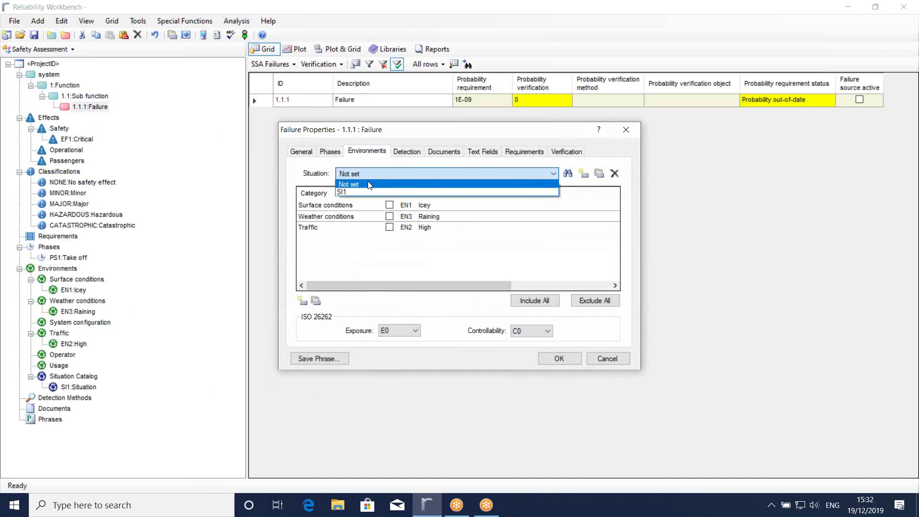
left_click(361, 192)
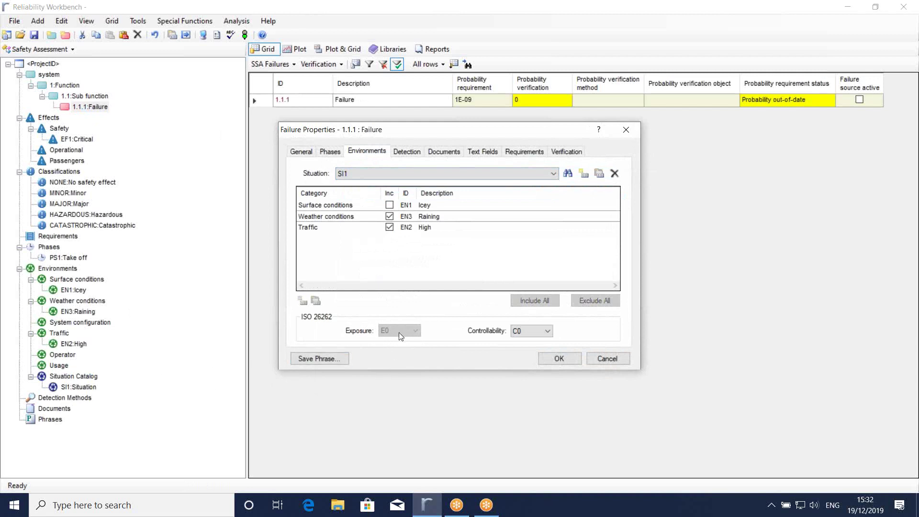
- Review the failure's controllability options, detection methods, documents and text fields, and save its properties
left_click(547, 331)
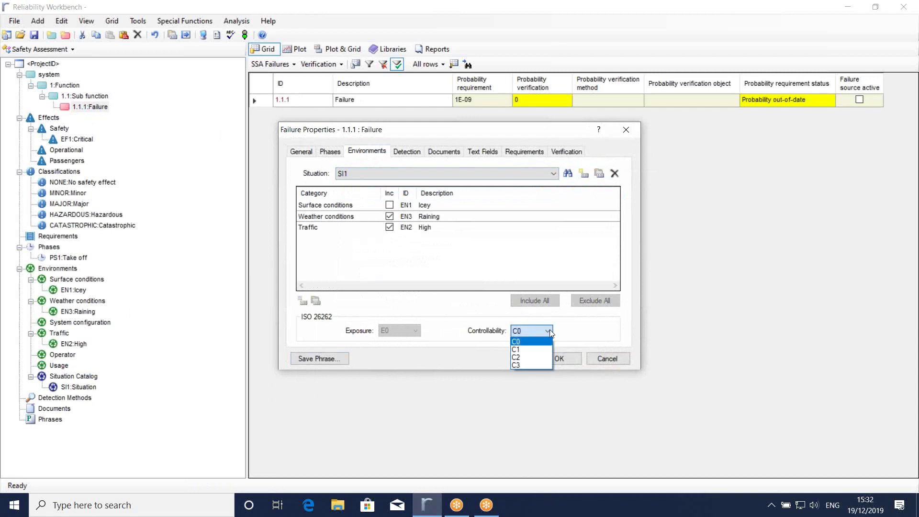
left_click(549, 329)
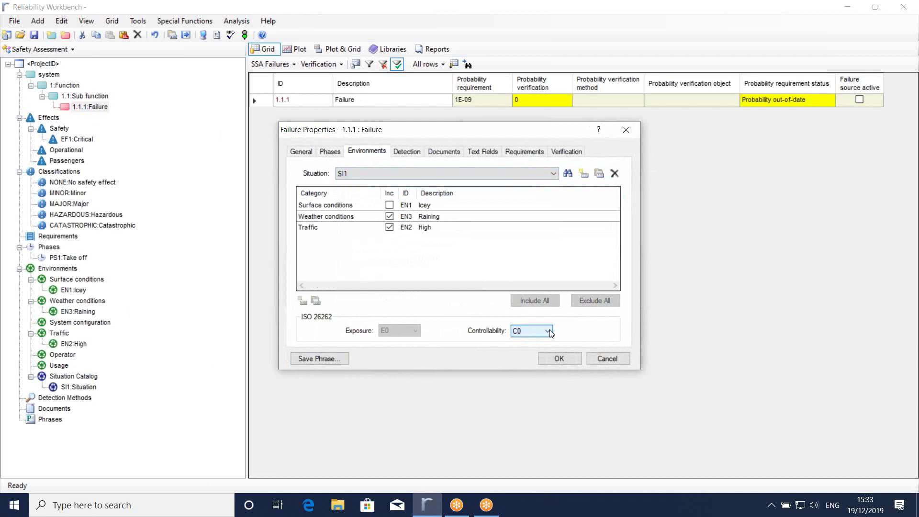
left_click(400, 152)
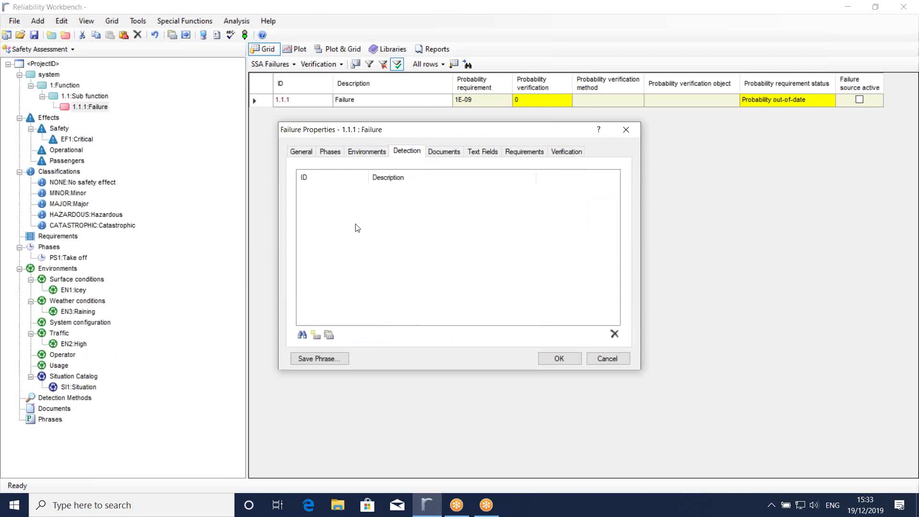
left_click(440, 151)
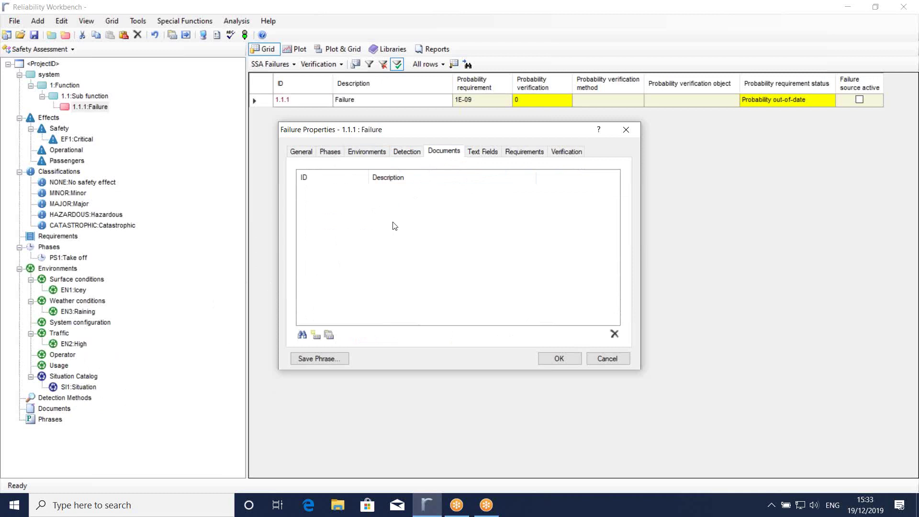
left_click(473, 155)
mouse_move(623, 194)
left_mouse_down()
mouse_move(621, 336)
mouse_move(612, 187)
left_mouse_up()
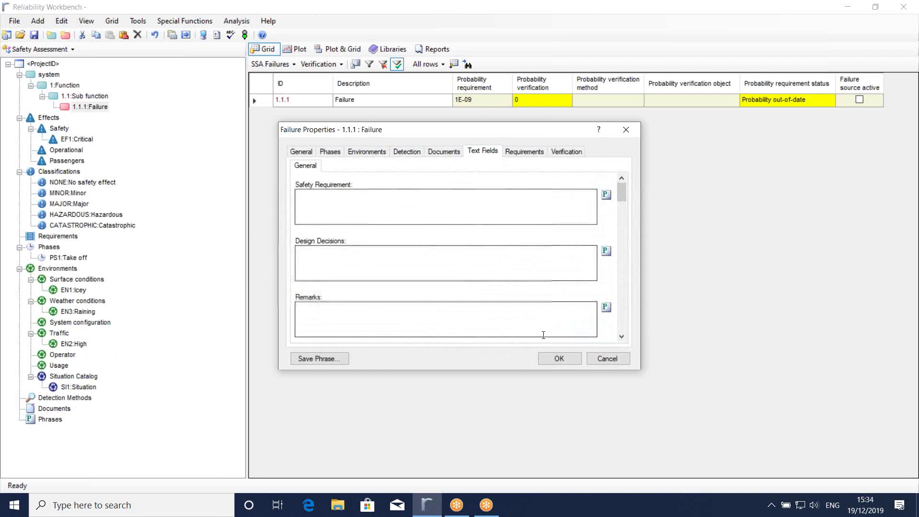
left_click(558, 359)
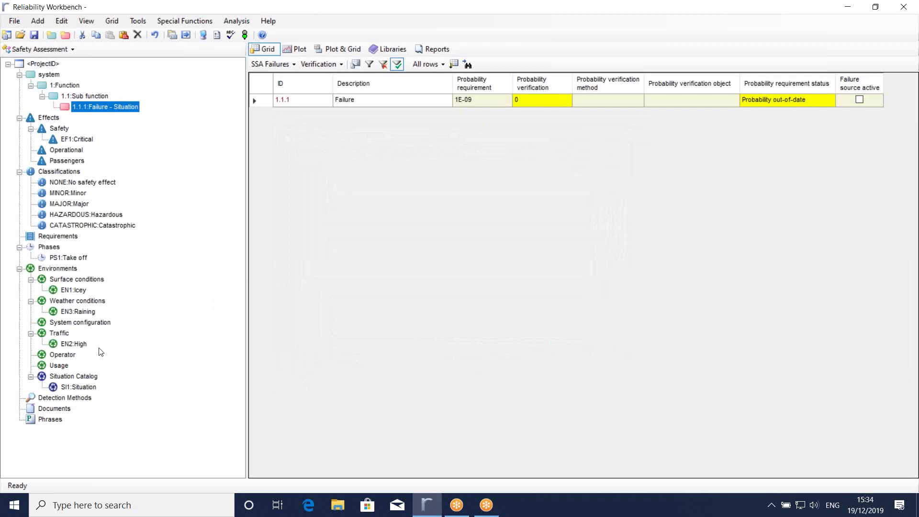
- Add a requirement with the description "Prevent failure" to the Requirements
left_click(58, 237)
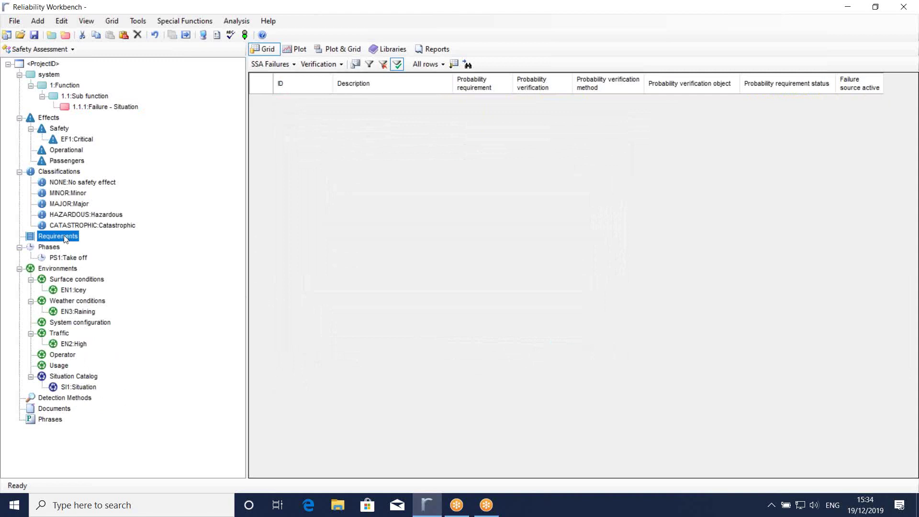
right_click(66, 238)
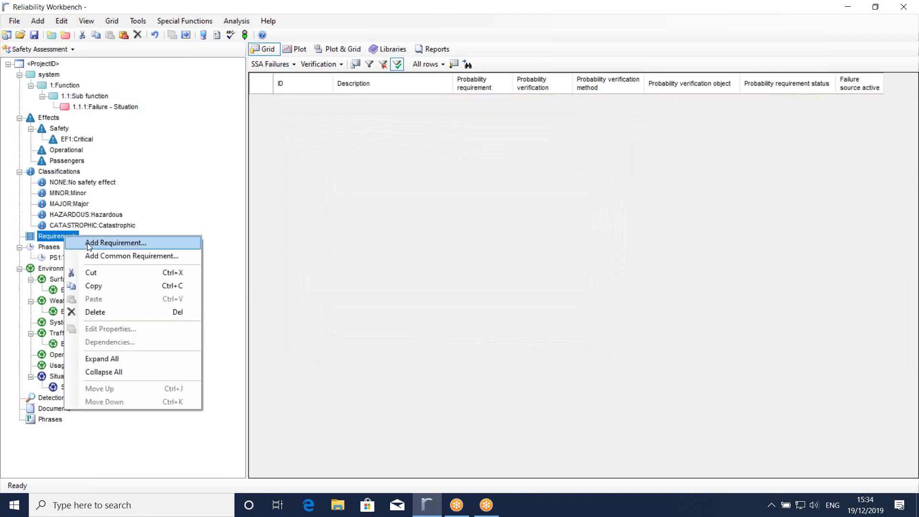
left_click(88, 243)
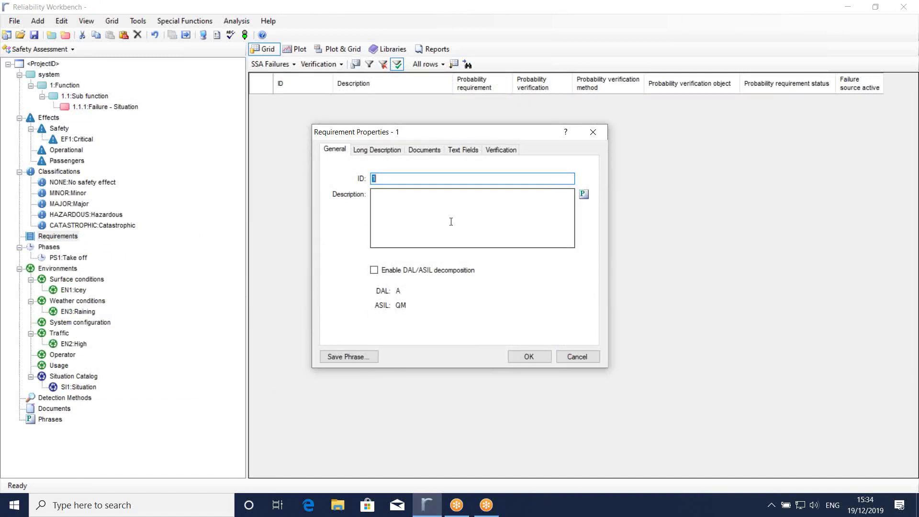
left_click(400, 209)
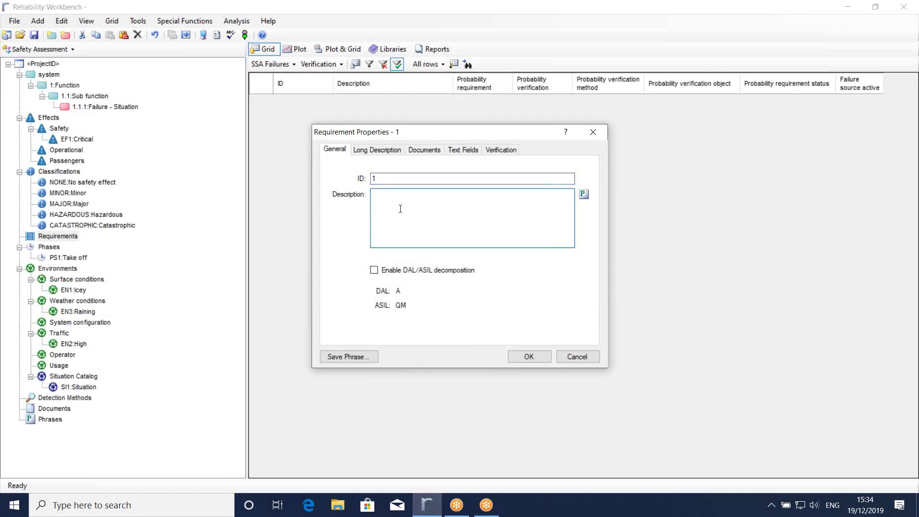
type("Prevent failure")
left_click(533, 358)
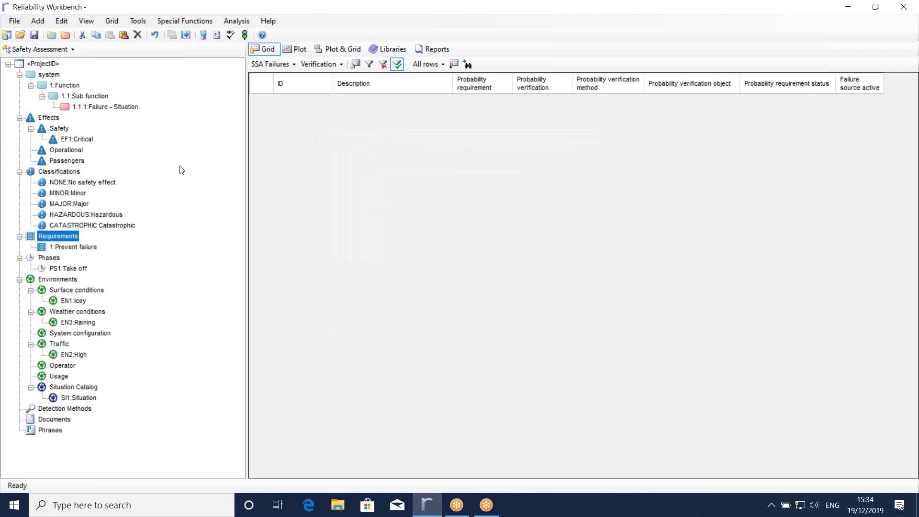
- Assign the "Prevent failure" requirement to failure 1.1.1 and save the failure's properties
double_click(134, 107)
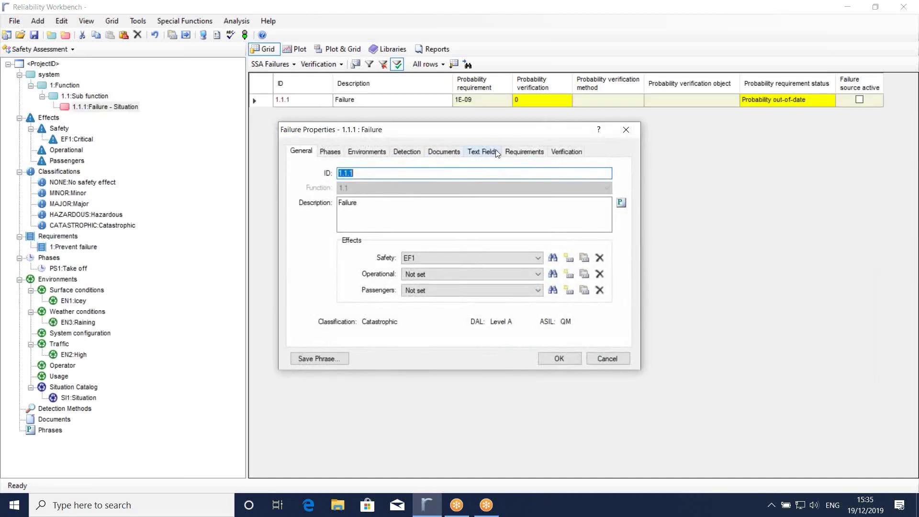
left_click(529, 152)
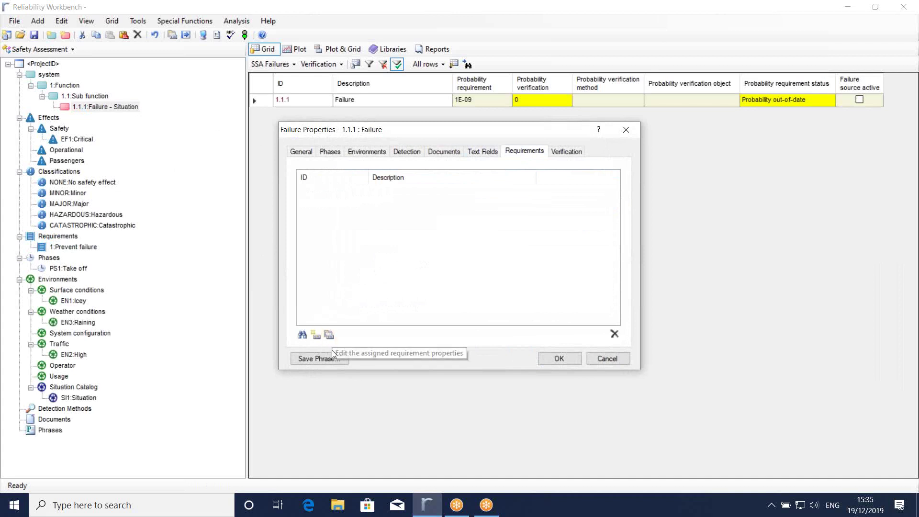
left_click(302, 335)
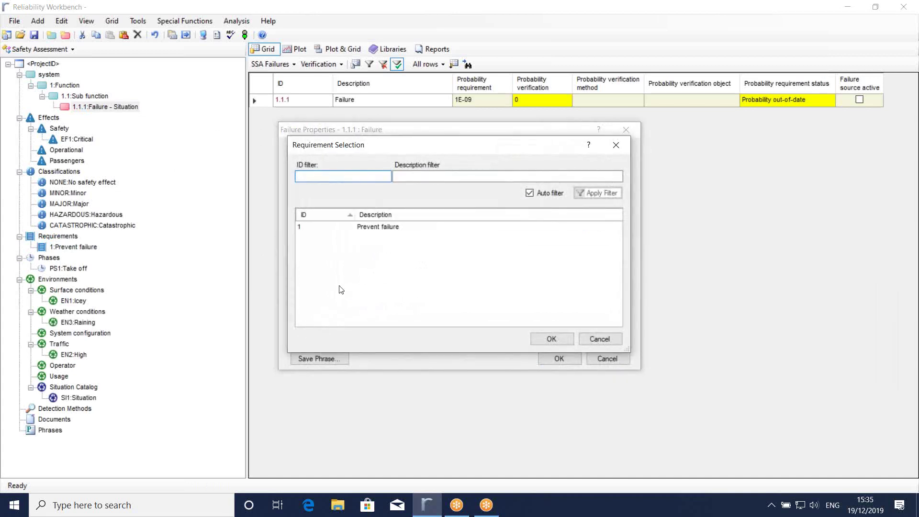
left_click(373, 229)
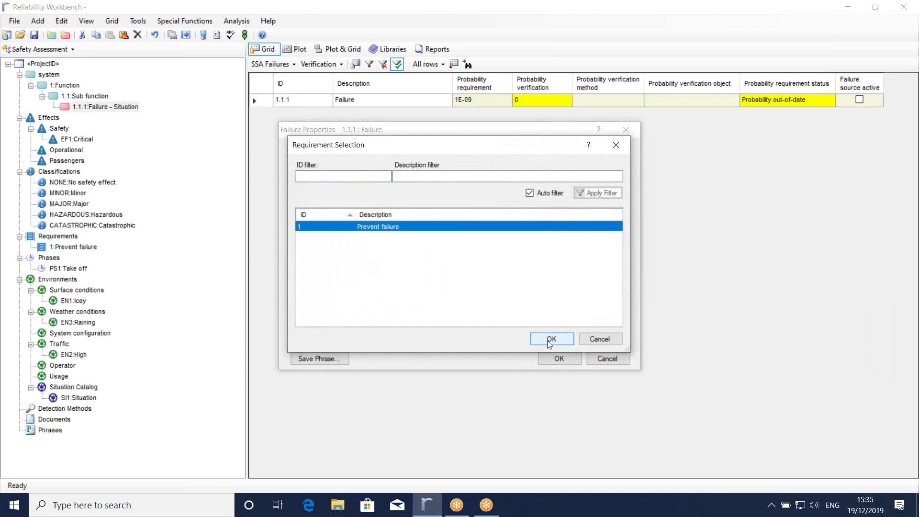
left_click(550, 339)
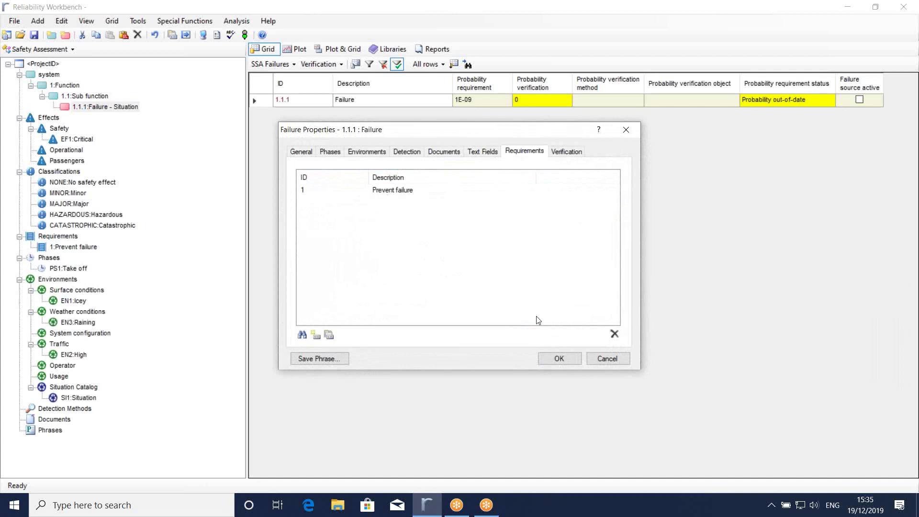
left_click(557, 359)
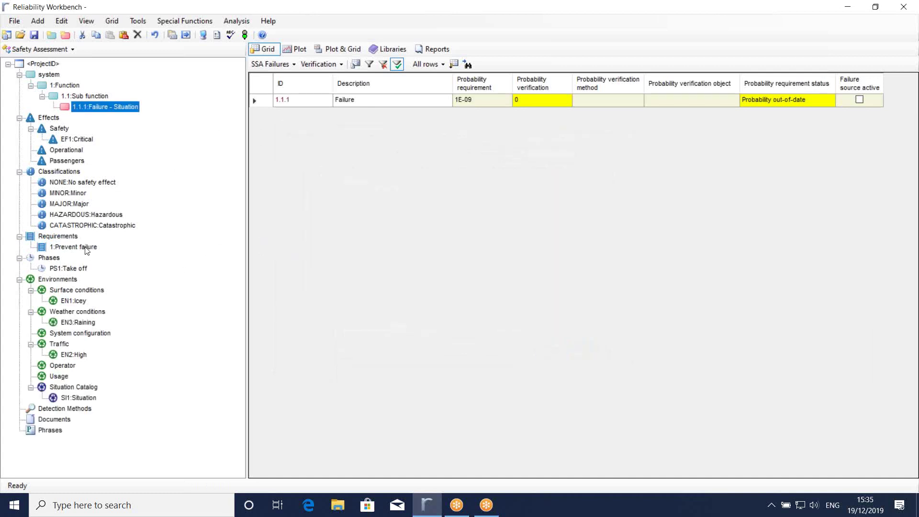
- Examine the general and verification properties of the "Prevent failure" requirement and close them
double_click(87, 248)
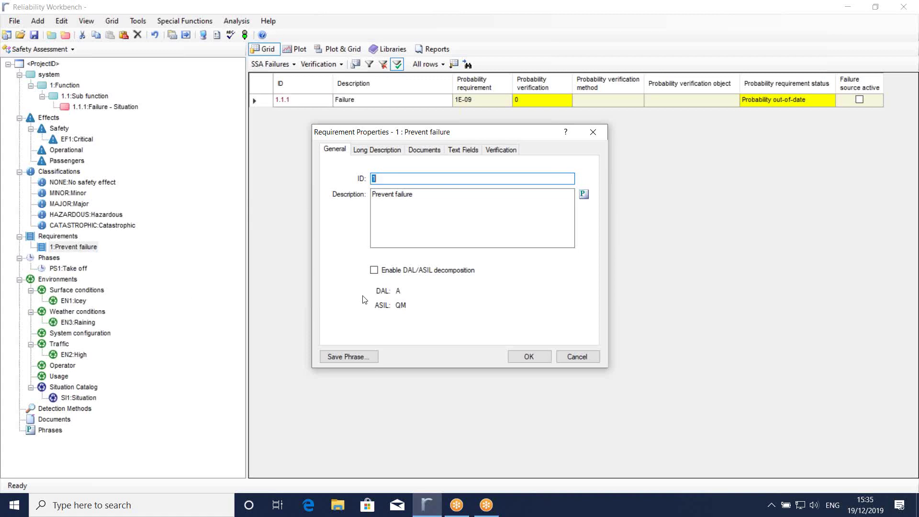
left_click(495, 153)
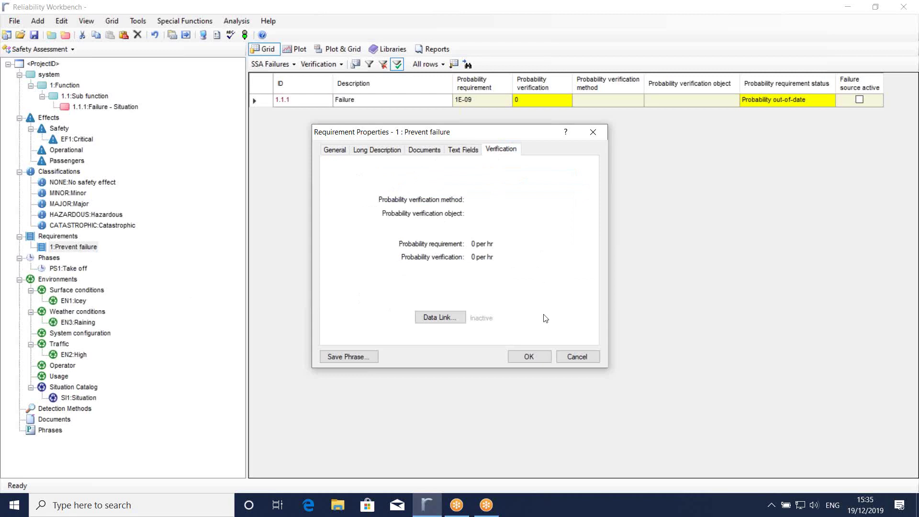
left_click(531, 358)
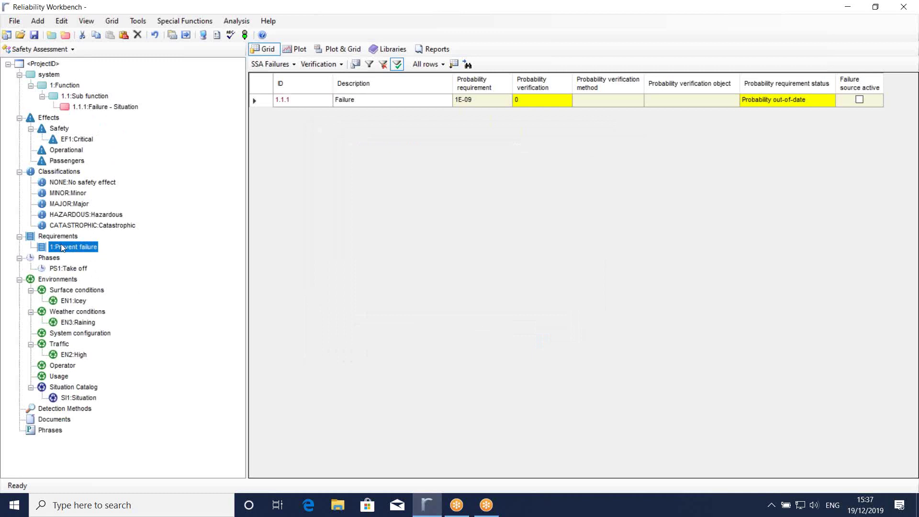
- Open the verification data link definition of failure 1.1.1 and check for source objects of the Failure Mode type
left_click(97, 109)
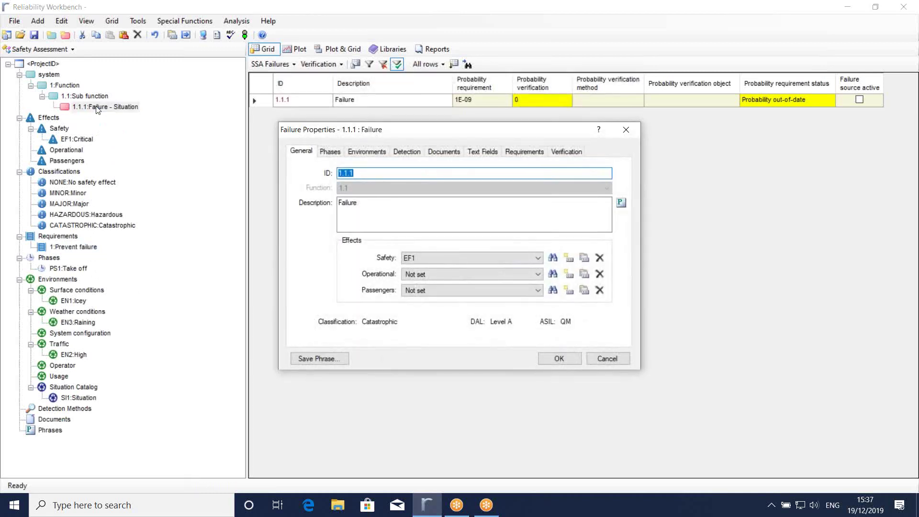
left_click(565, 152)
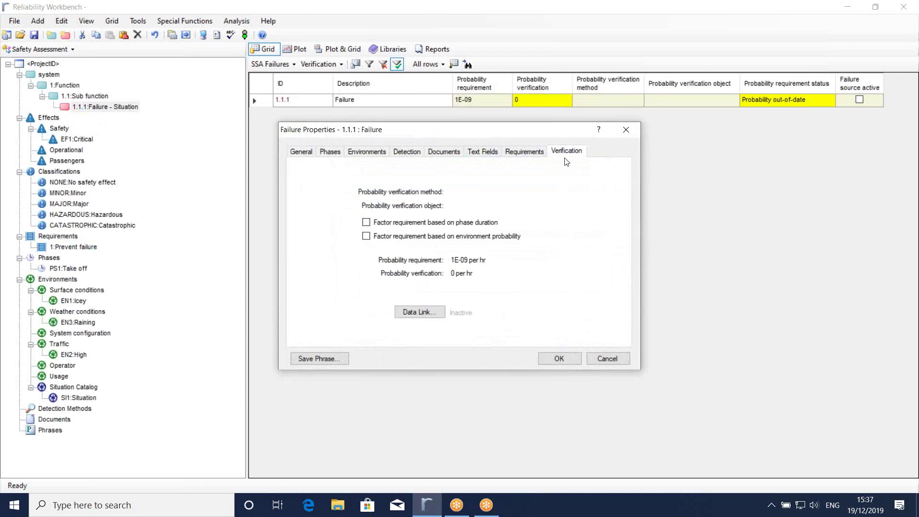
left_click(419, 312)
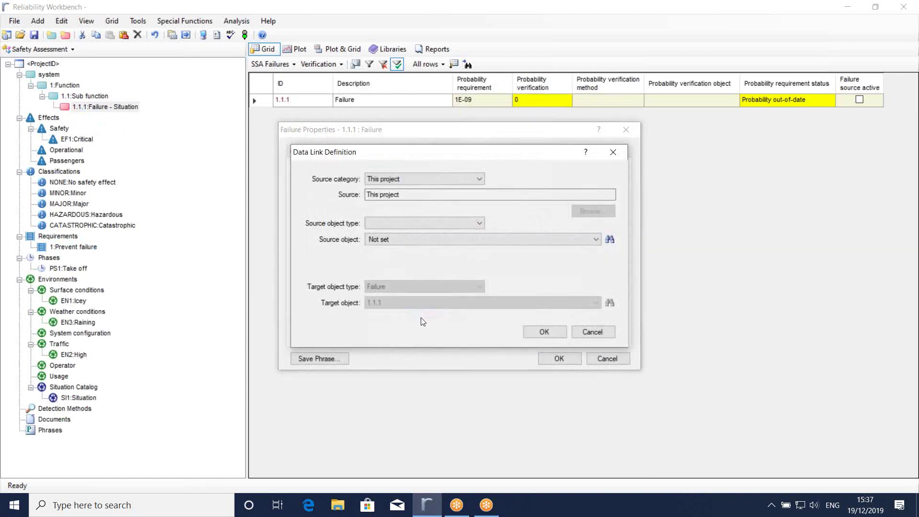
left_click(479, 224)
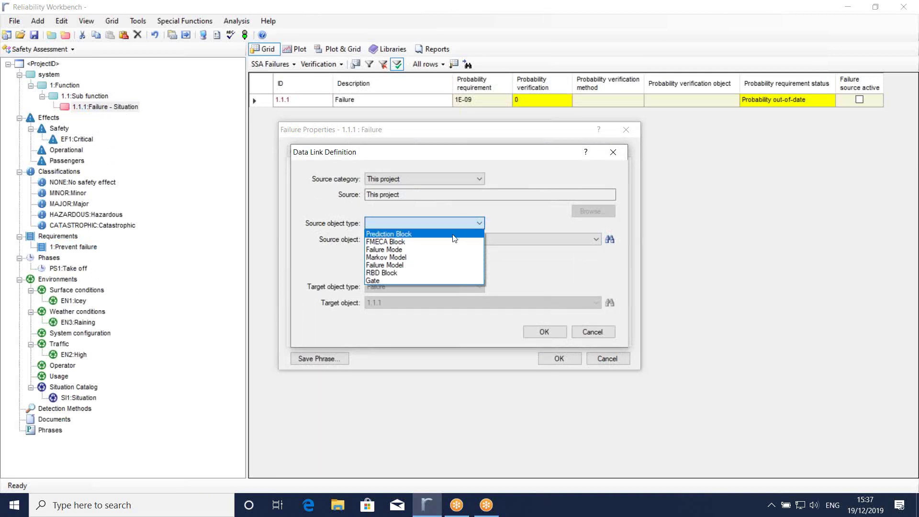
left_click(440, 250)
left_click(464, 240)
left_click(464, 239)
left_click(455, 221)
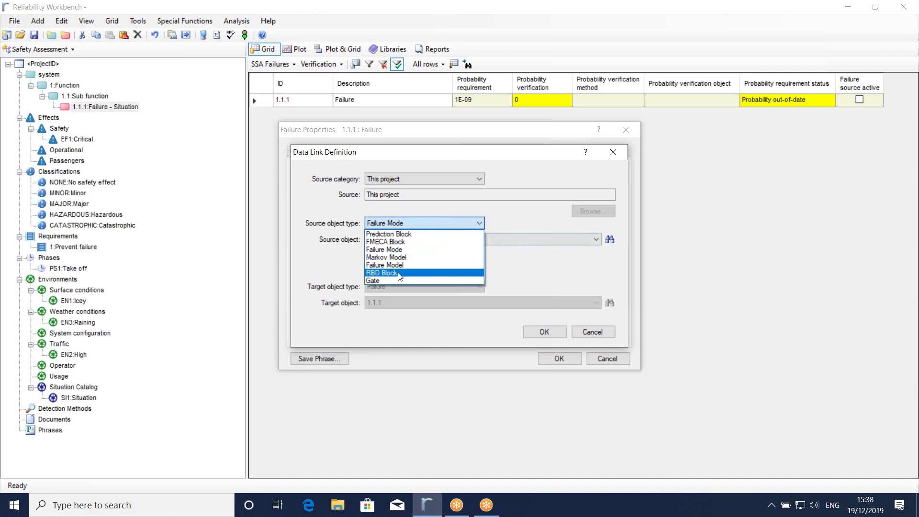
- Set the data link's source object type to Gate and check for source gates in this project
left_click(394, 280)
left_click(408, 239)
left_click(408, 240)
left_click(409, 222)
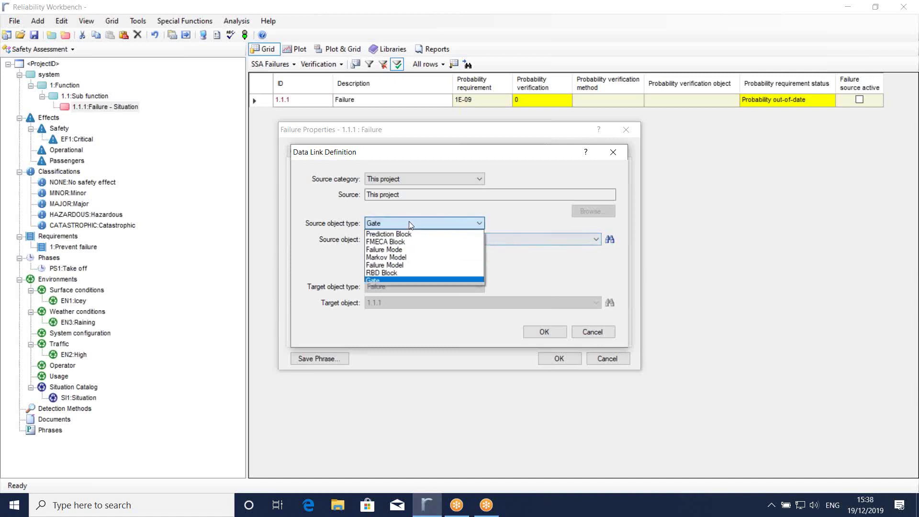
left_click(473, 211)
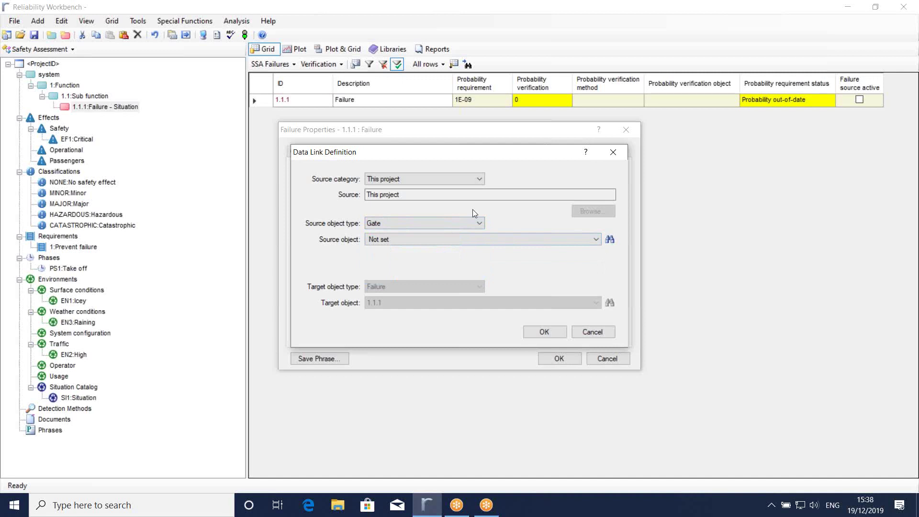
- Set the data link's source category to External project and load AircraftSSA.rwb as the source
left_click(475, 181)
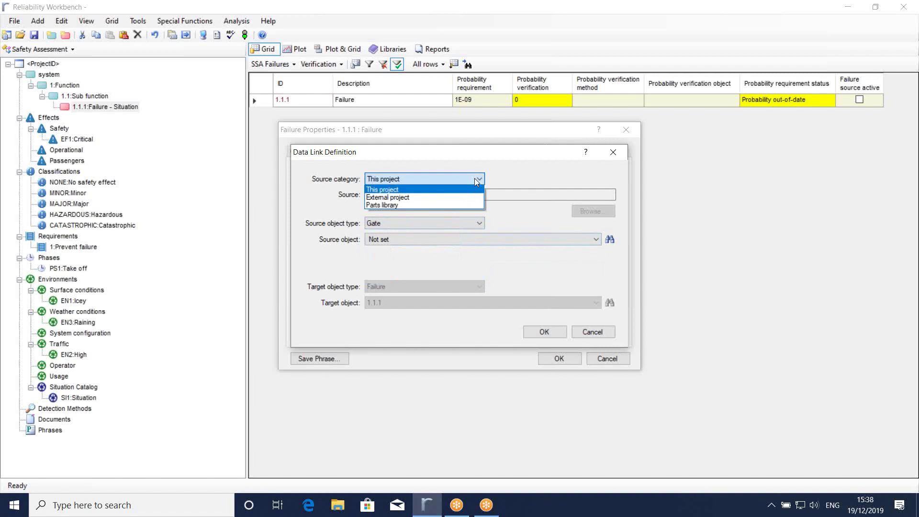
left_click(403, 200)
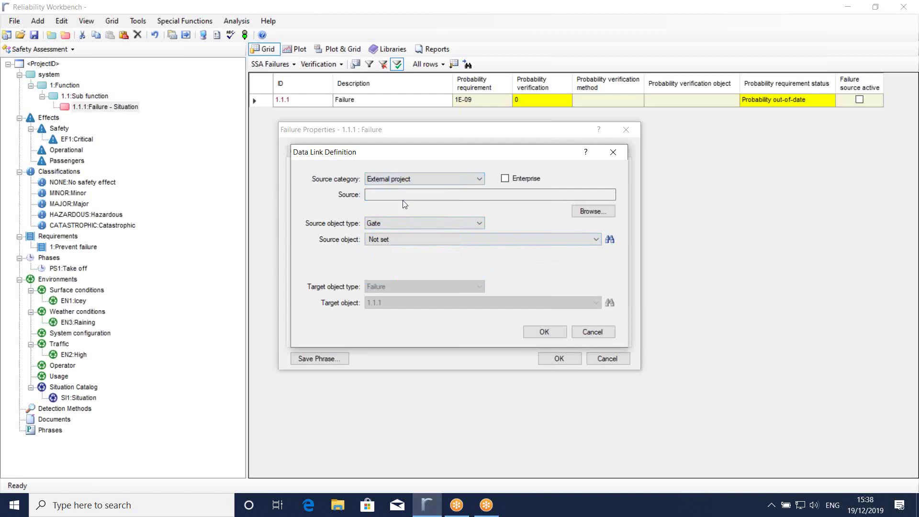
left_click(584, 212)
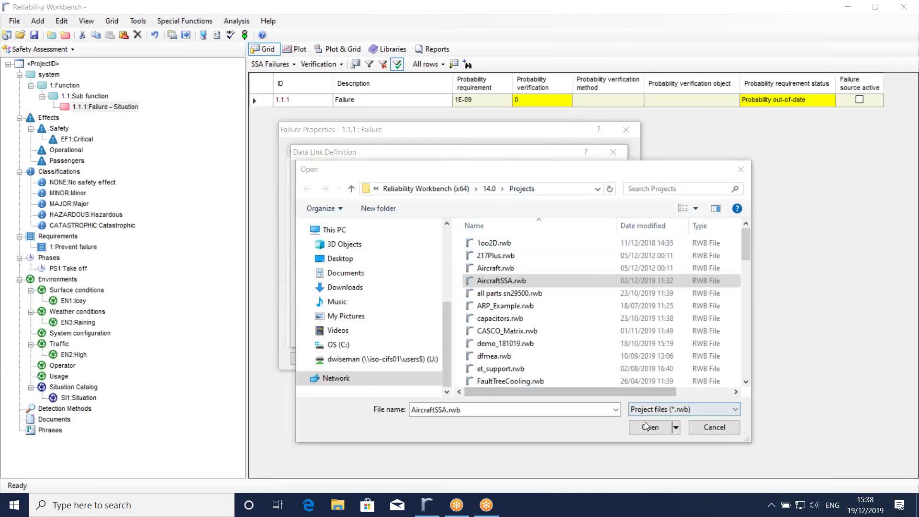
left_click(645, 426)
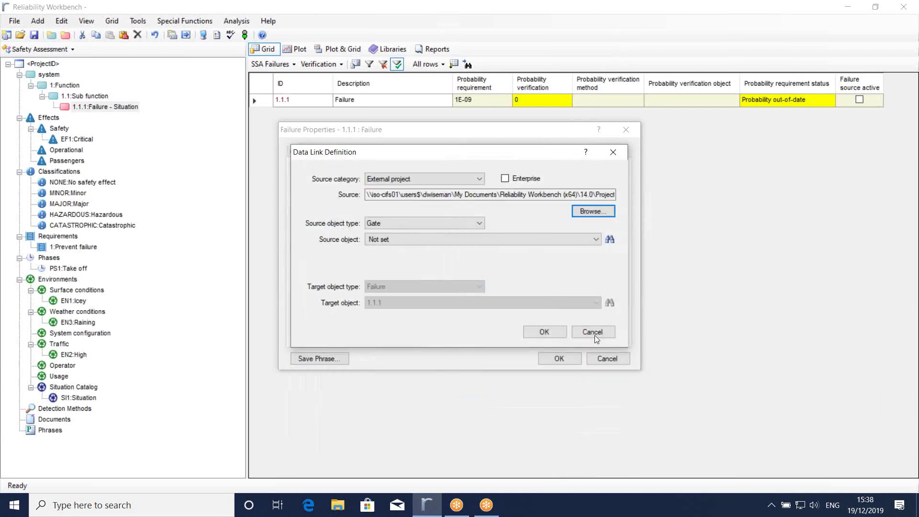
- Link failure 1.1.1 to the LOSSALLWB gate, save its properties and show the failures in the Verification grid
left_click(510, 239)
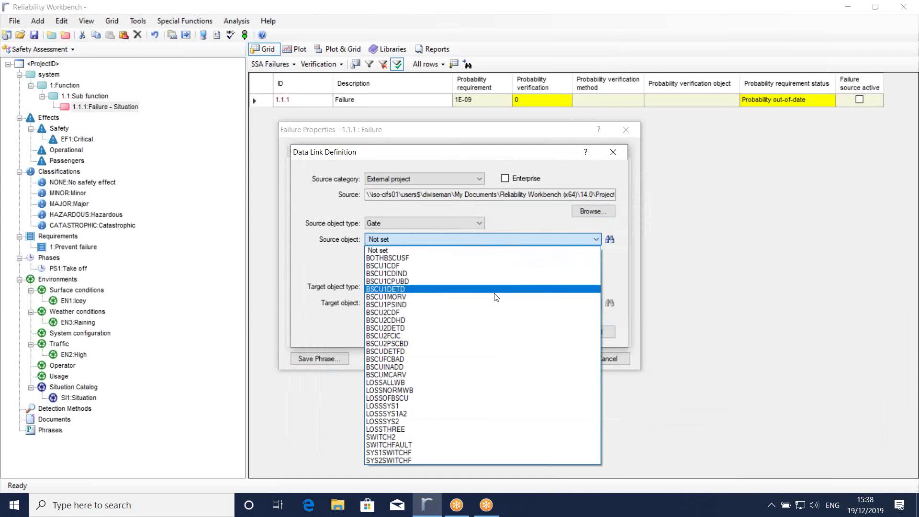
left_click(437, 383)
left_click(544, 332)
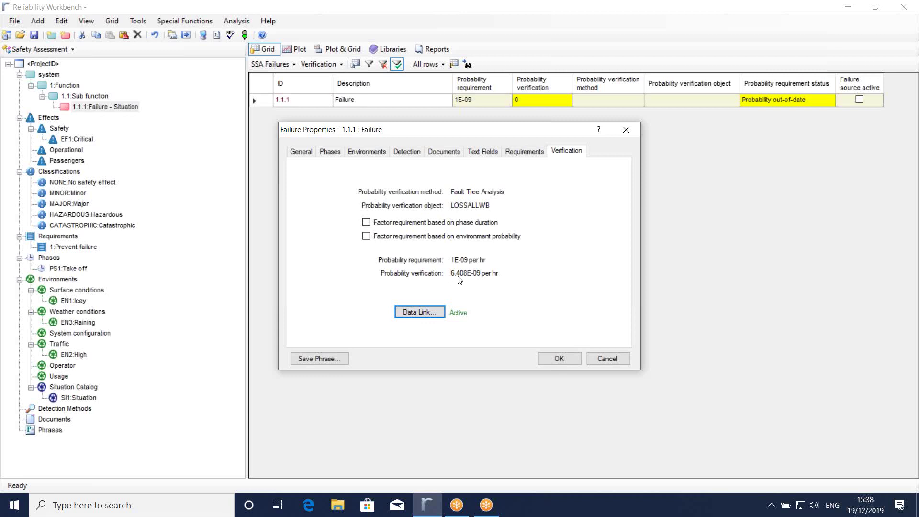
left_click(558, 358)
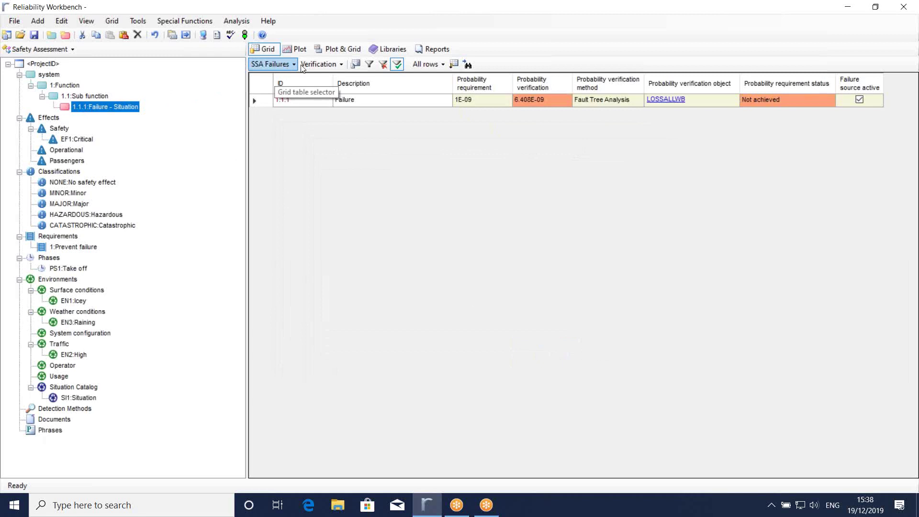
left_click(318, 65)
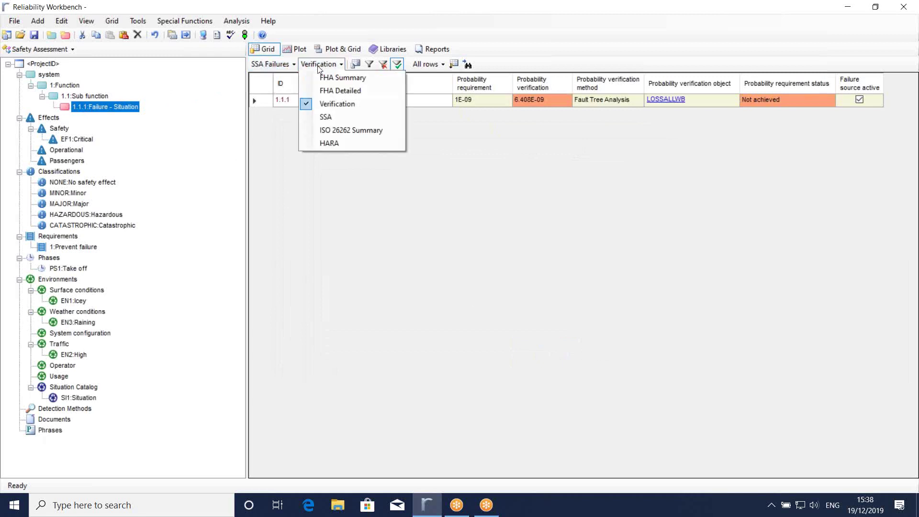
left_click(337, 102)
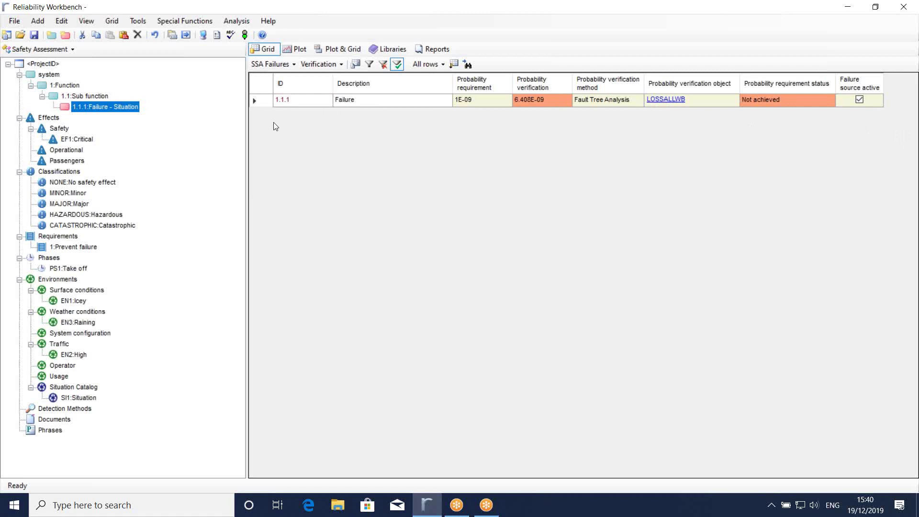
- Open the recent project AircraftSSA.rwb without saving the current one, and list the failures of function 5.2, Decelerate aircraft on the ground
left_click(20, 24)
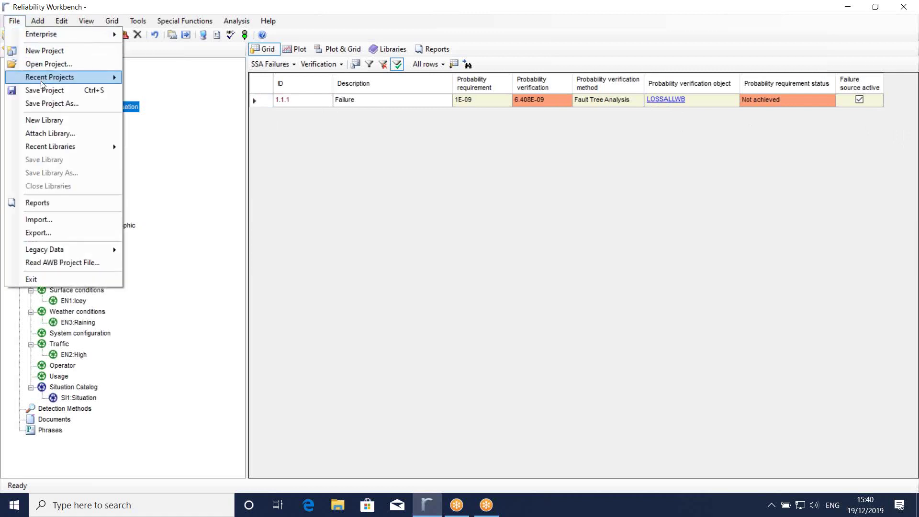
mouse_move(42, 85)
left_click(156, 80)
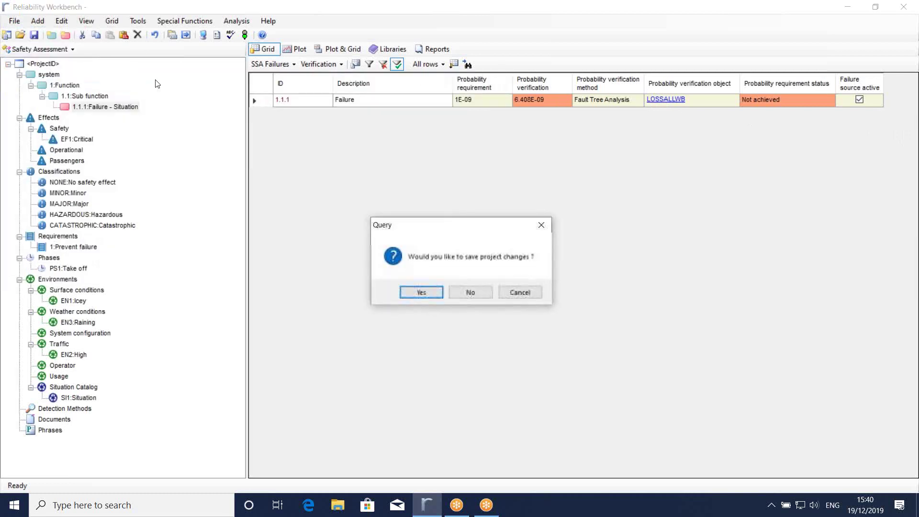
left_click(484, 297)
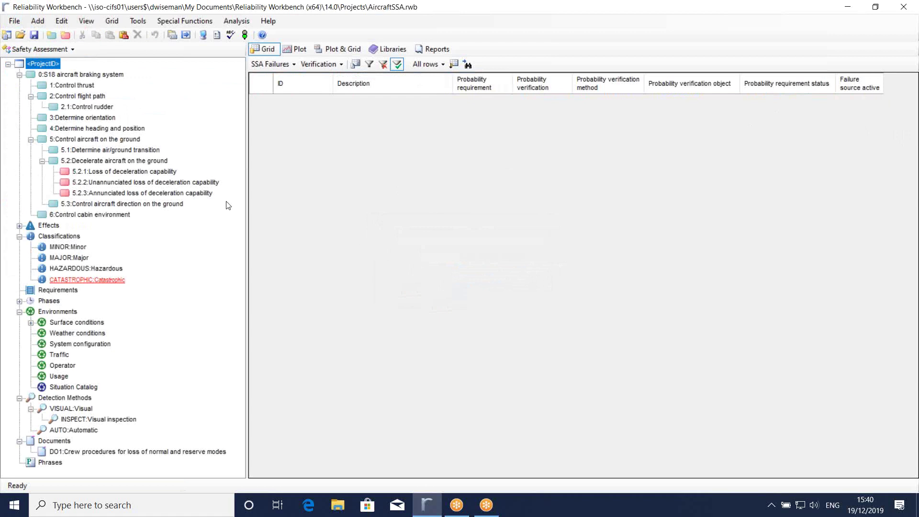
left_click(118, 161)
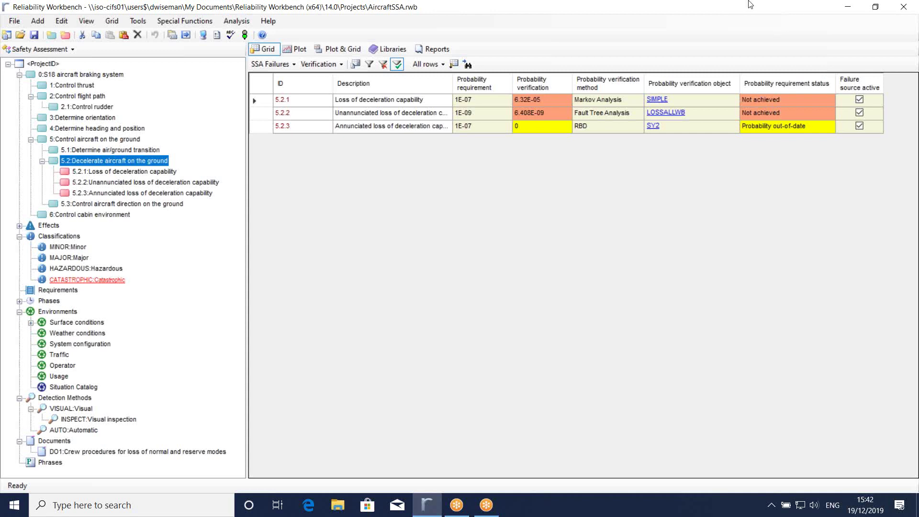
- Review the available standards templates without applying one, and look at the Libraries view before returning to the failures grid
left_click(209, 26)
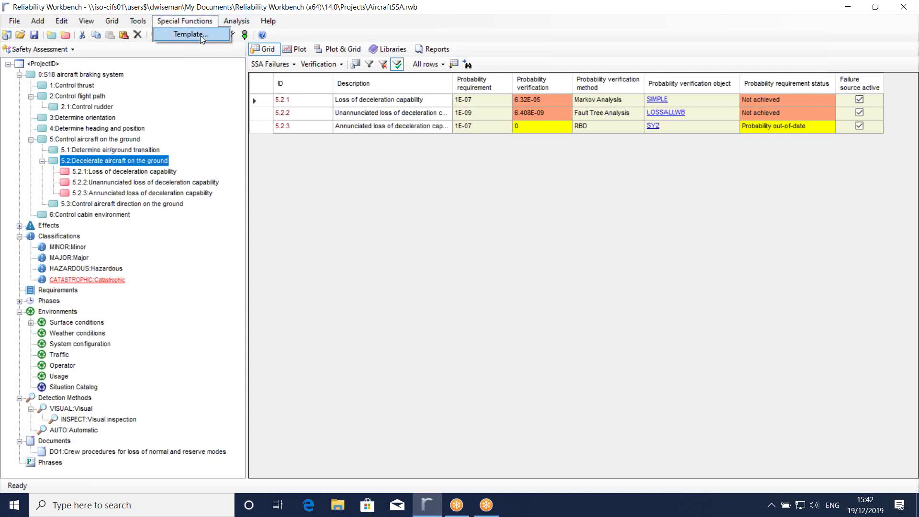
left_click(200, 35)
left_click(452, 243)
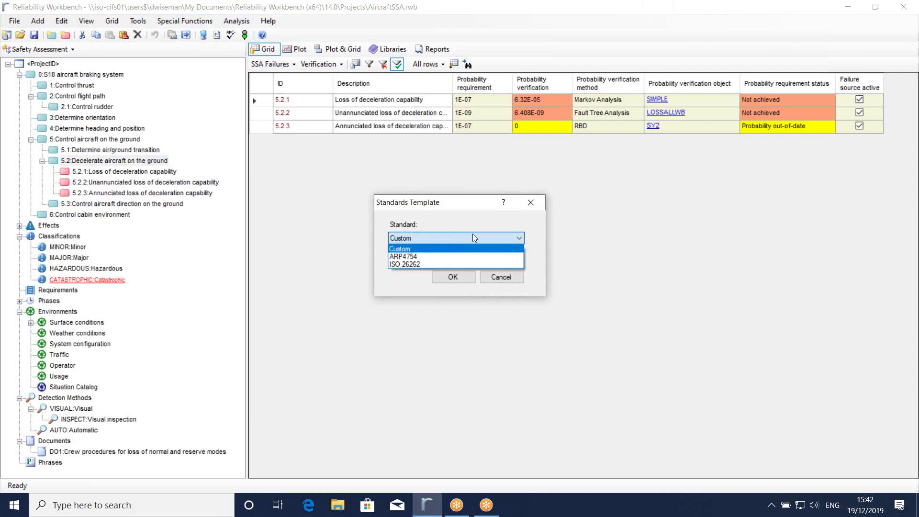
left_click(530, 202)
left_click(530, 203)
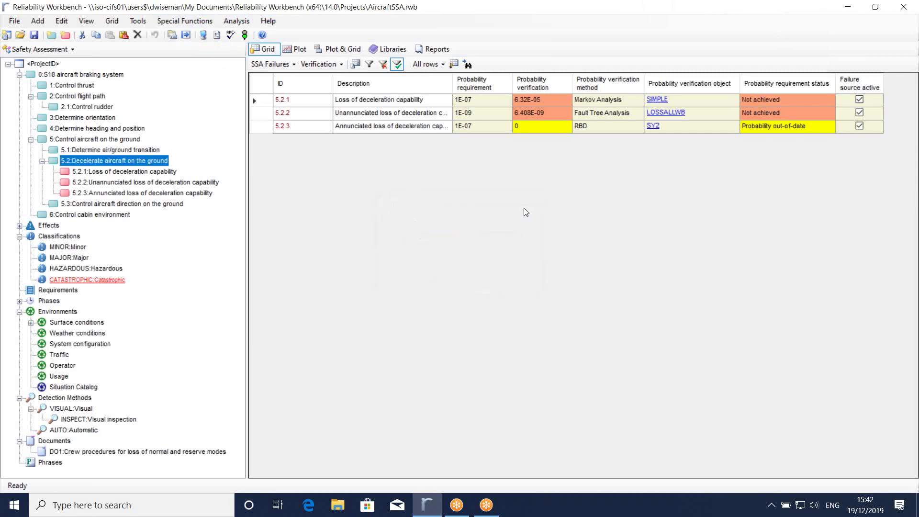
left_click(392, 50)
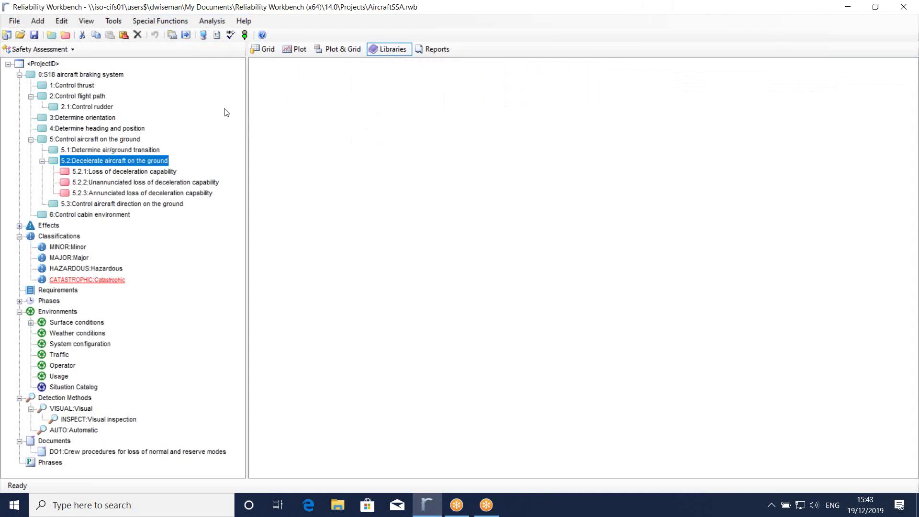
left_click(266, 49)
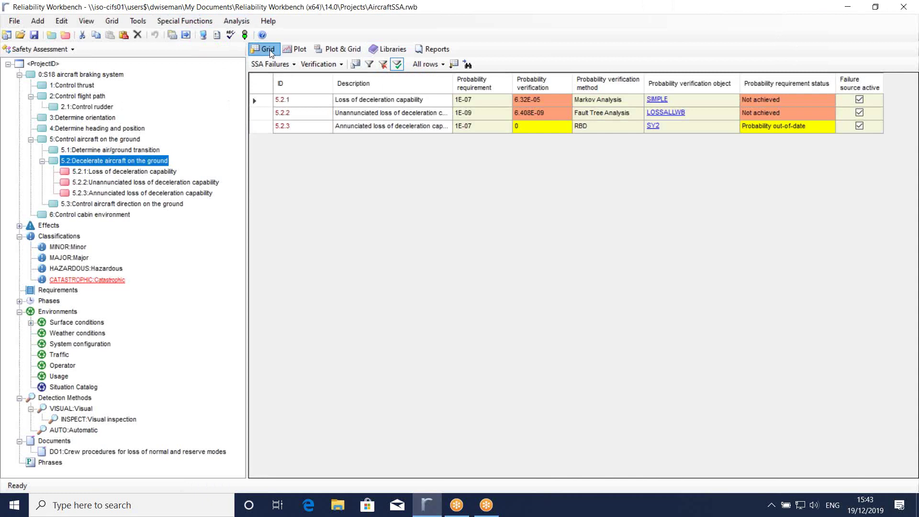
- Review the import source types without importing, and look at the Reports view before returning to the failures grid
left_click(18, 22)
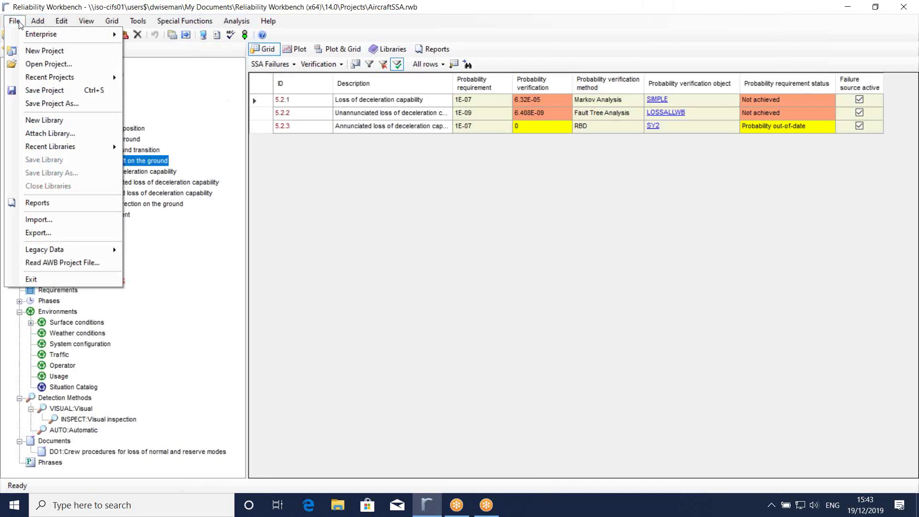
left_click(49, 224)
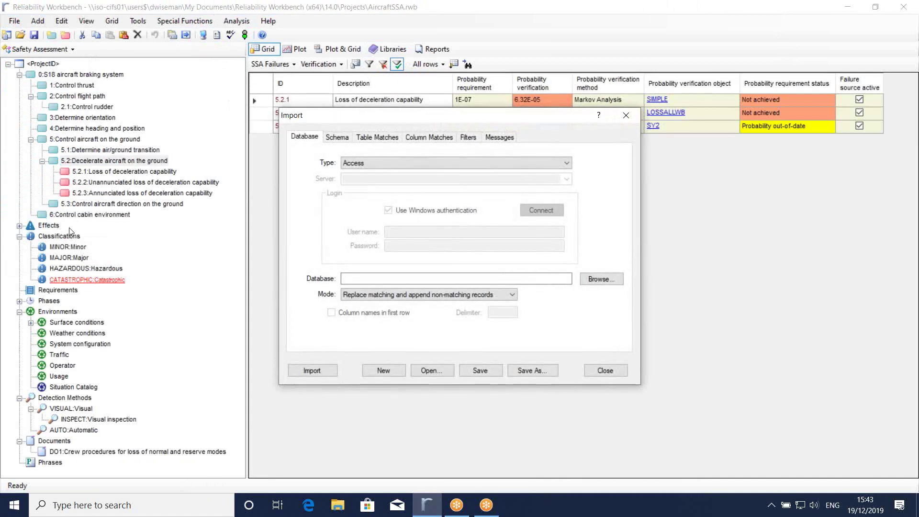
left_click(567, 164)
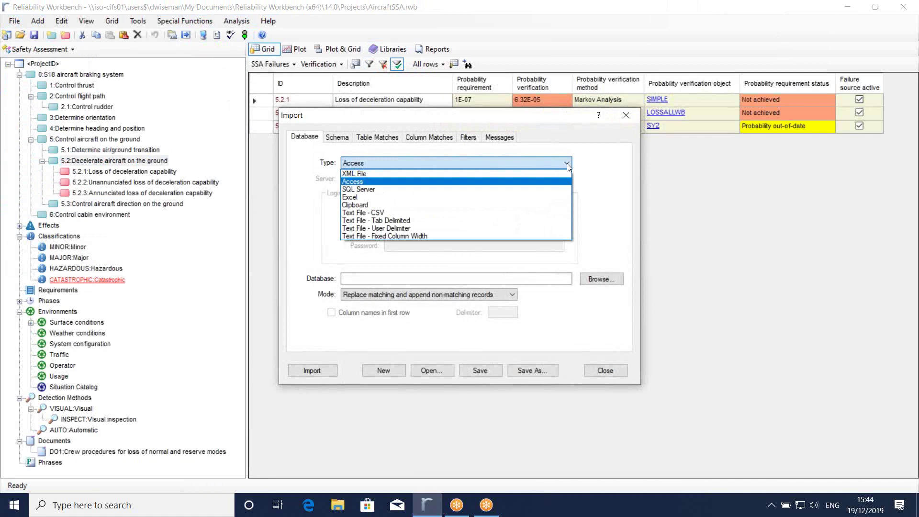
left_click(593, 164)
left_click(625, 115)
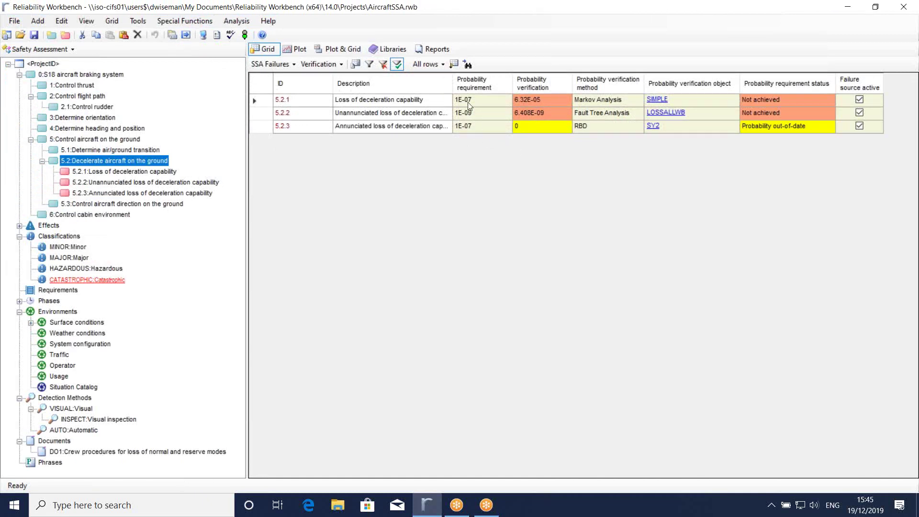
left_click(434, 49)
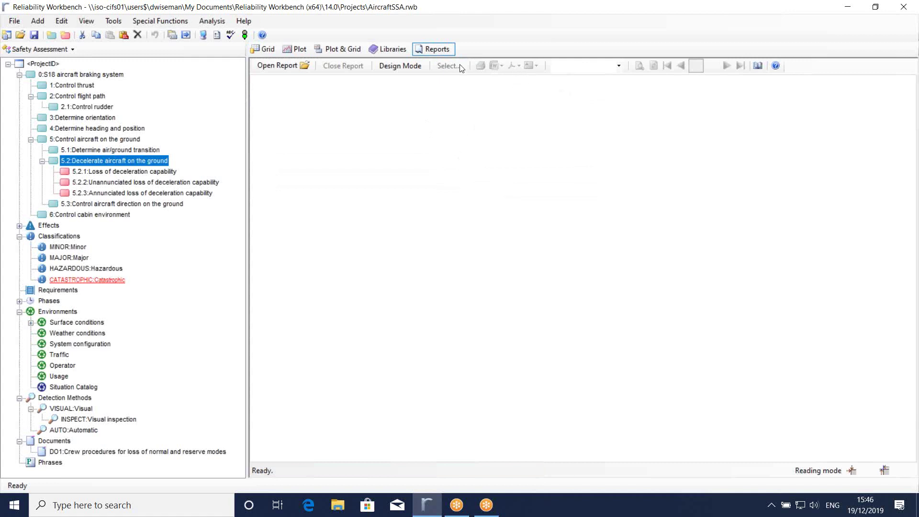
left_click(276, 52)
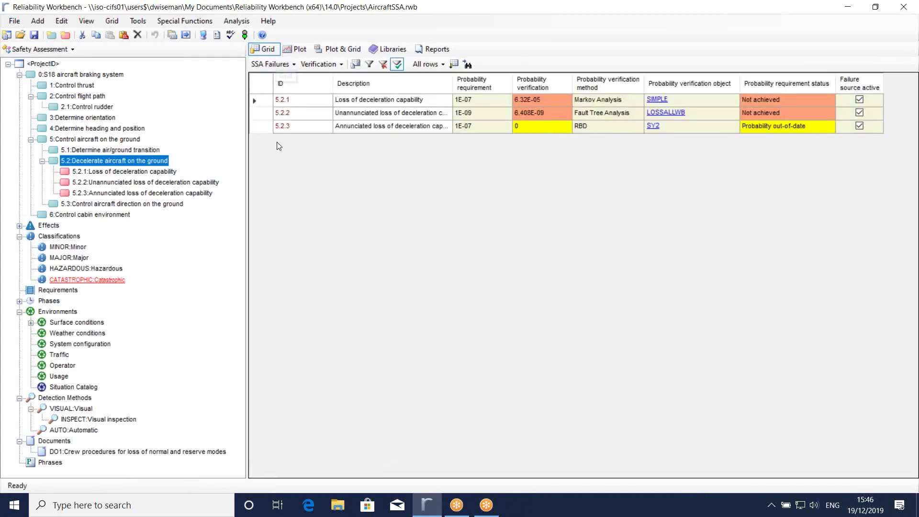